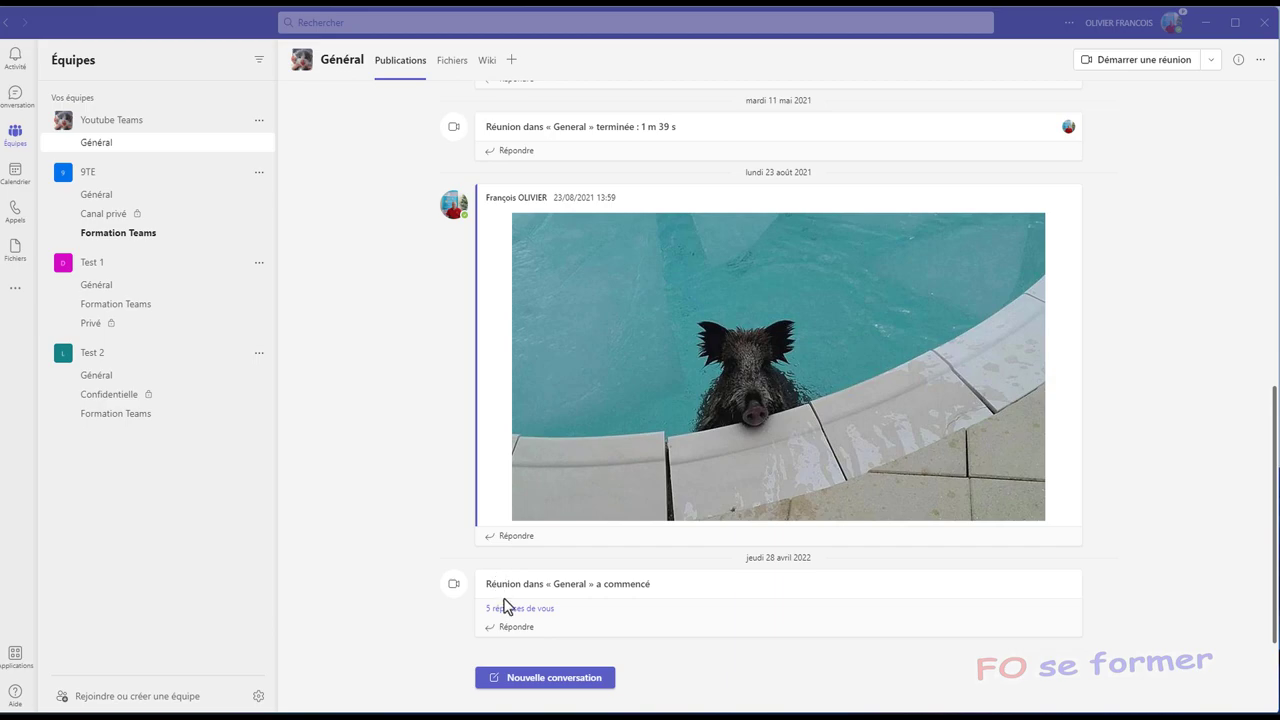
Step: Start a new conversation in the Général channel of Youtube Teams with the expanded formatting options
left_click(522, 678)
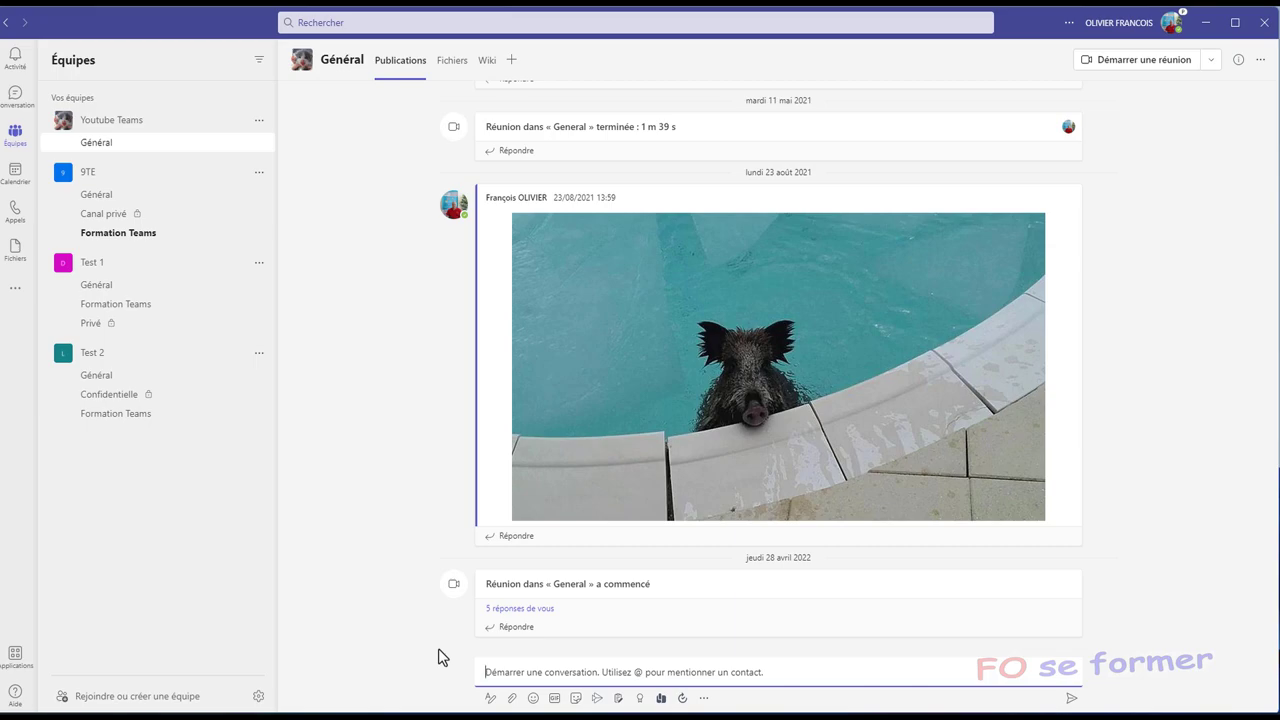
left_click(490, 699)
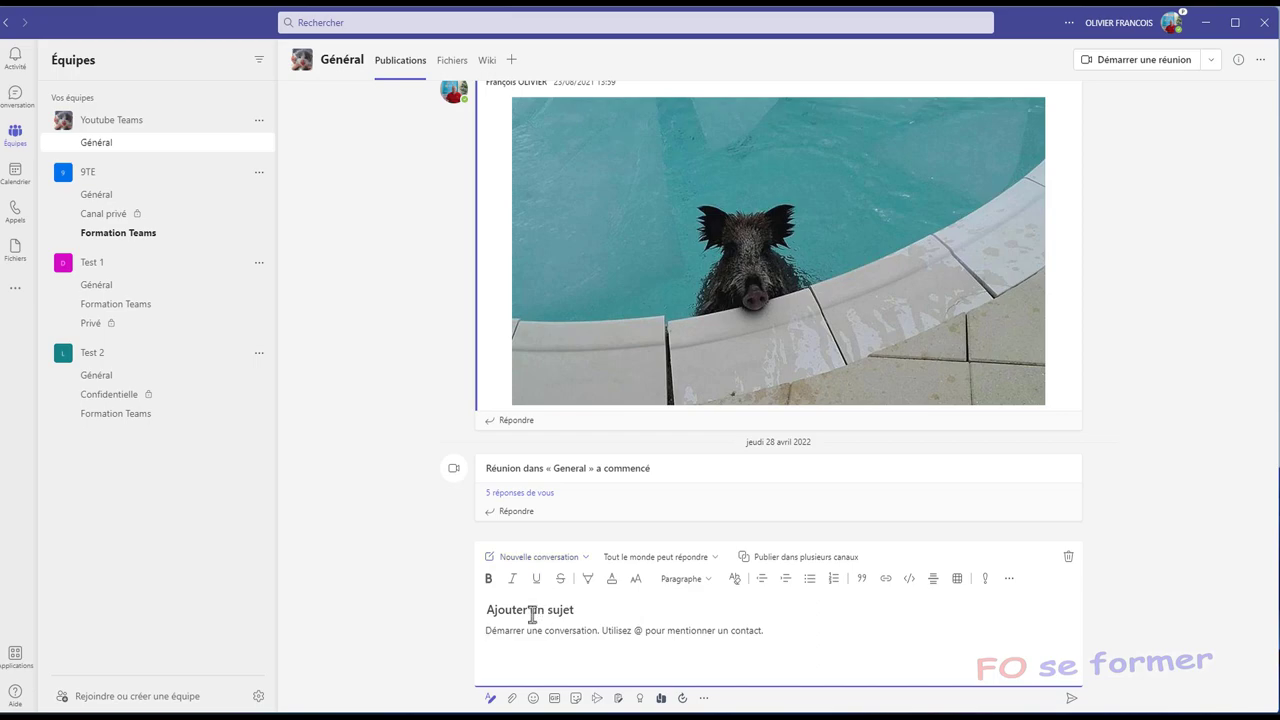
Step: Change the post type to Annonce and try the Orange sorbet and dark orange-red colours on the title banner
left_click(583, 563)
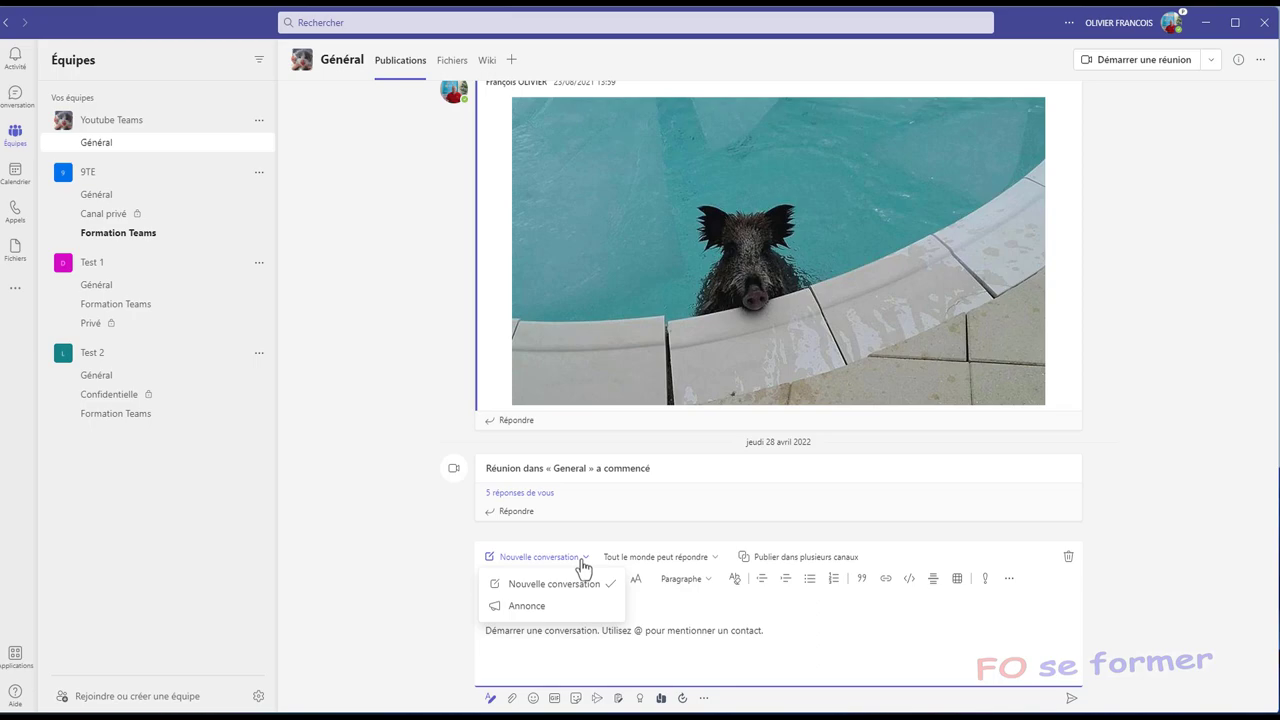
left_click(571, 608)
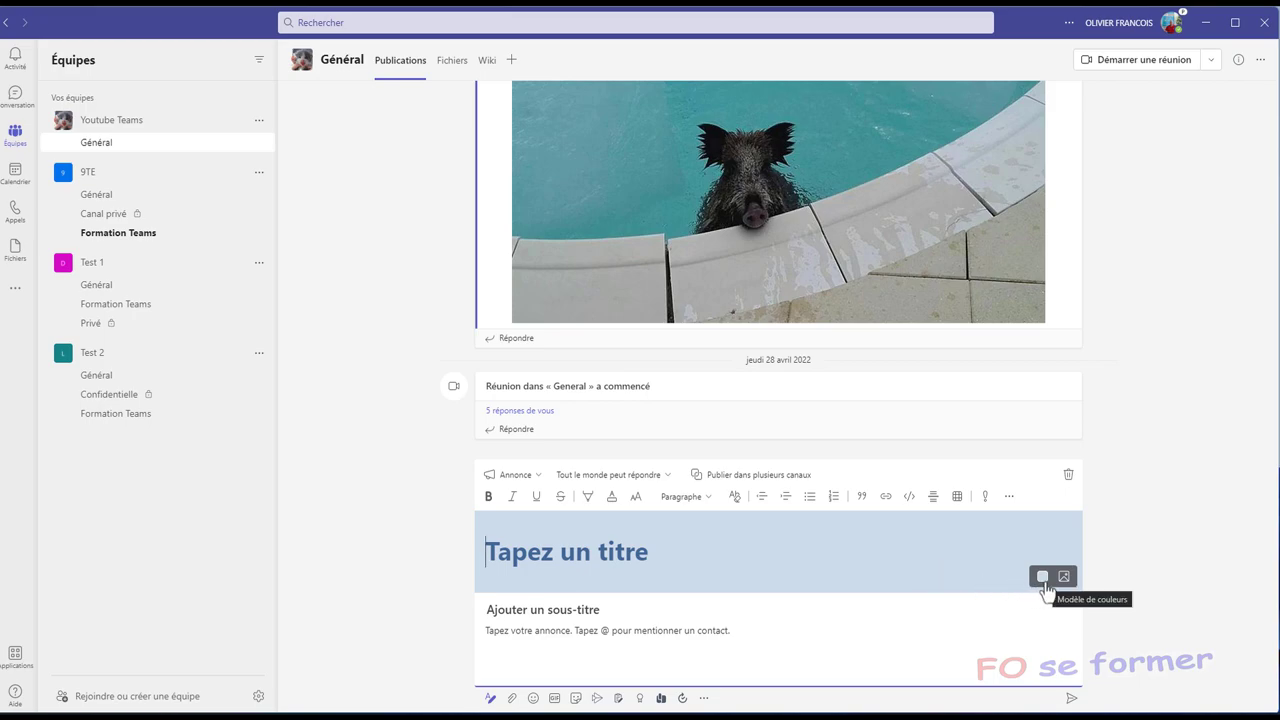
left_click(1043, 580)
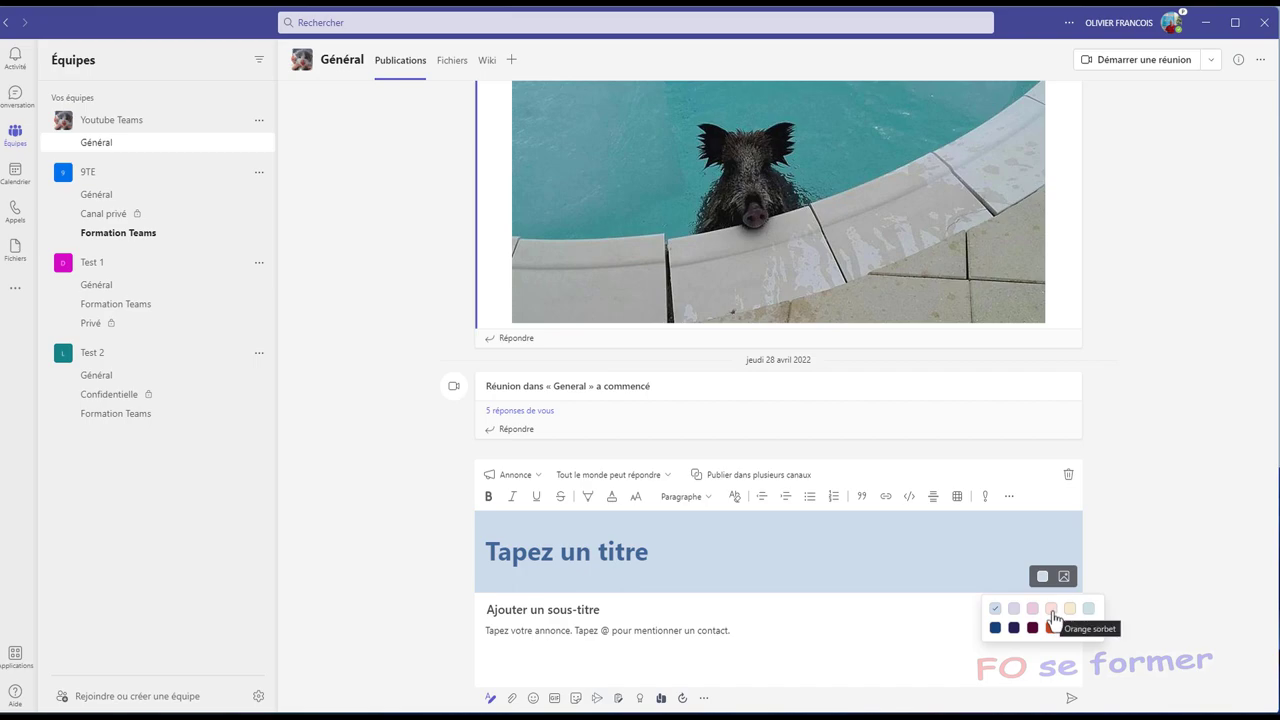
left_click(1052, 610)
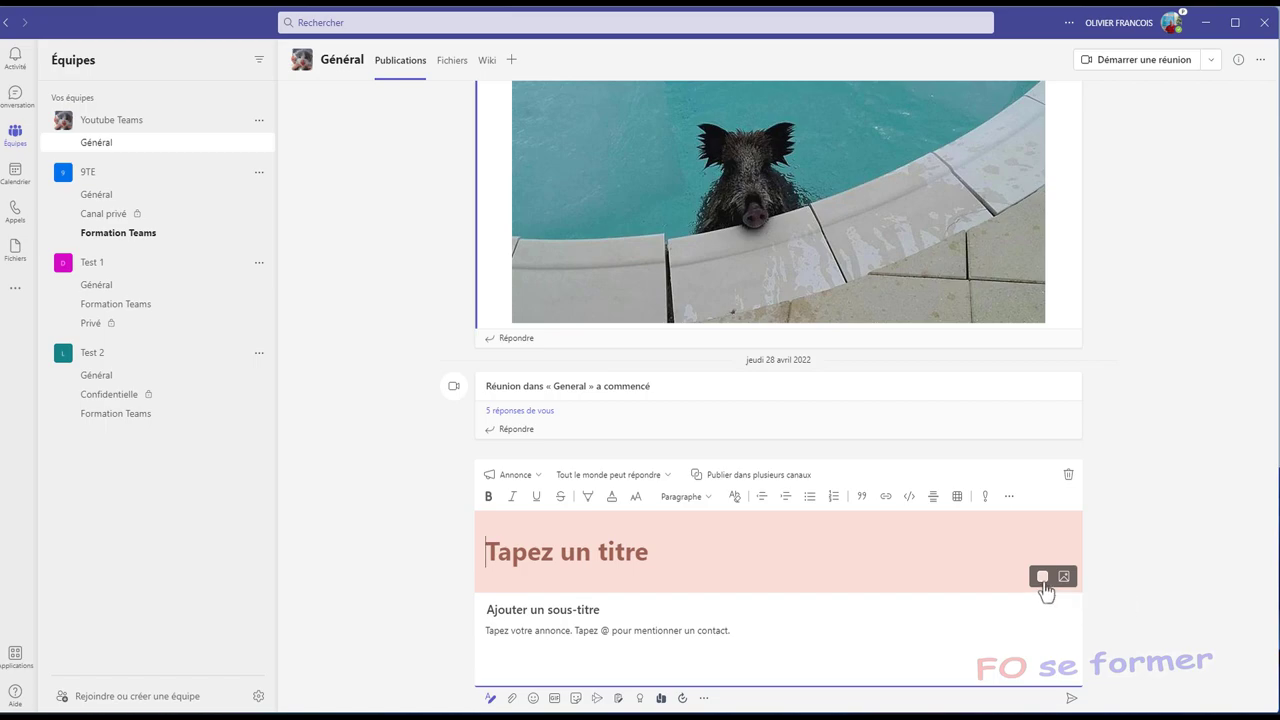
left_click(1043, 580)
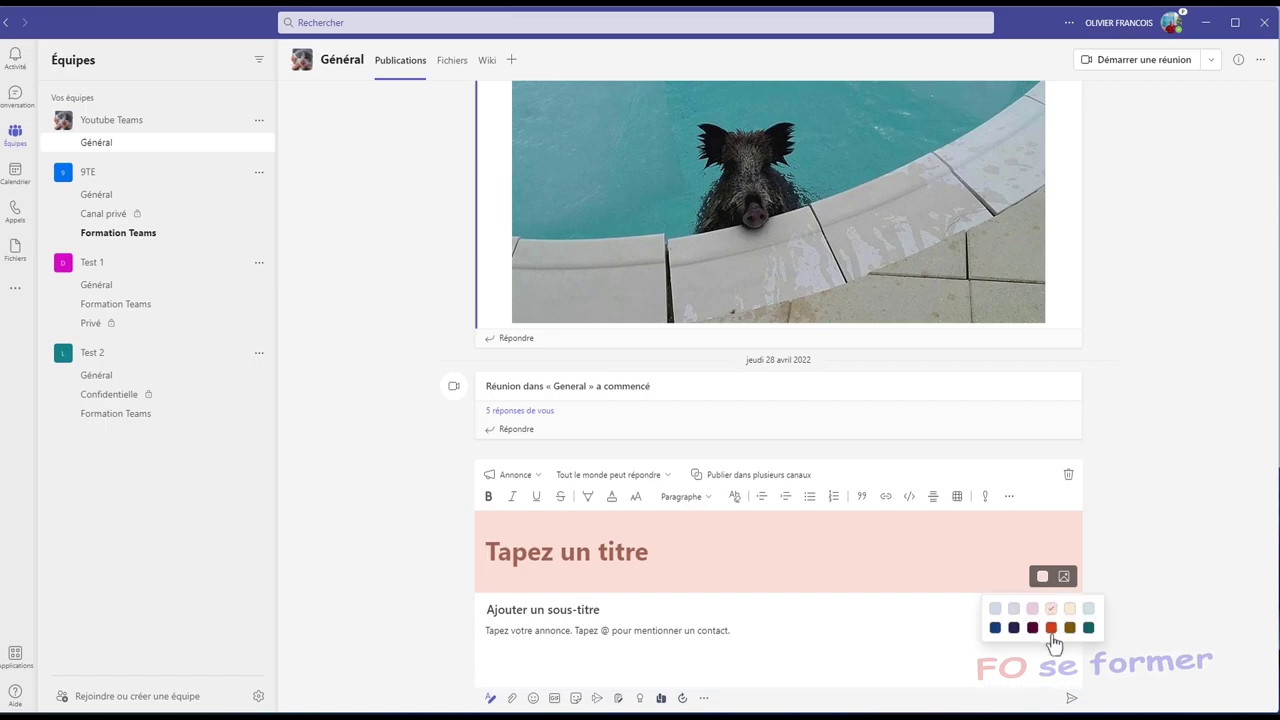
left_click(1051, 628)
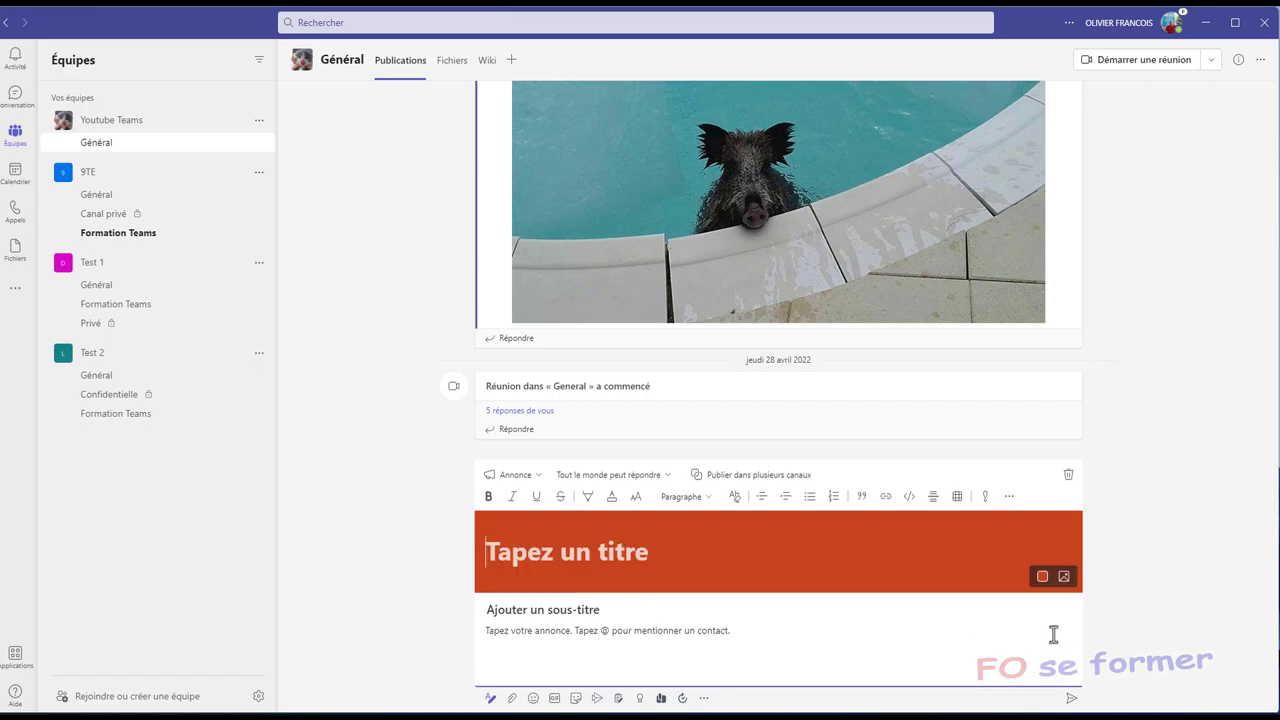
Step: Open the banner's background image upload, cancel it, and switch the post type back to Nouvelle conversation
left_click(1064, 577)
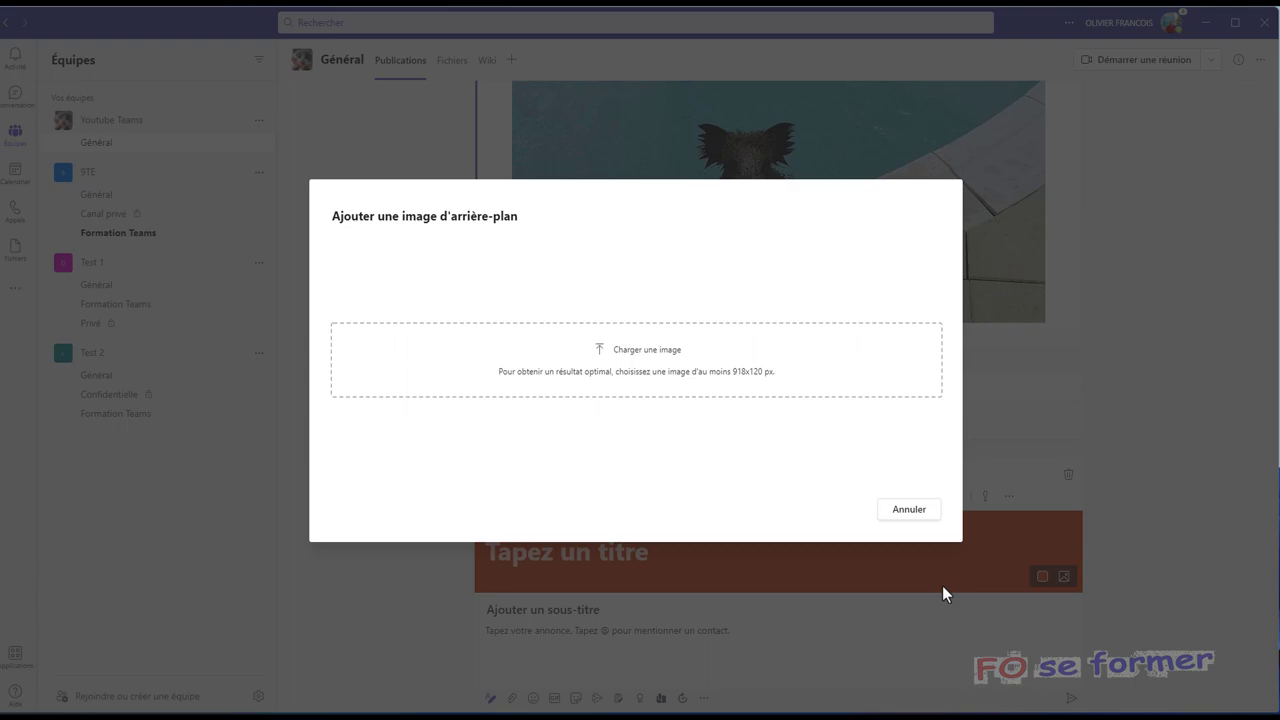
left_click(908, 510)
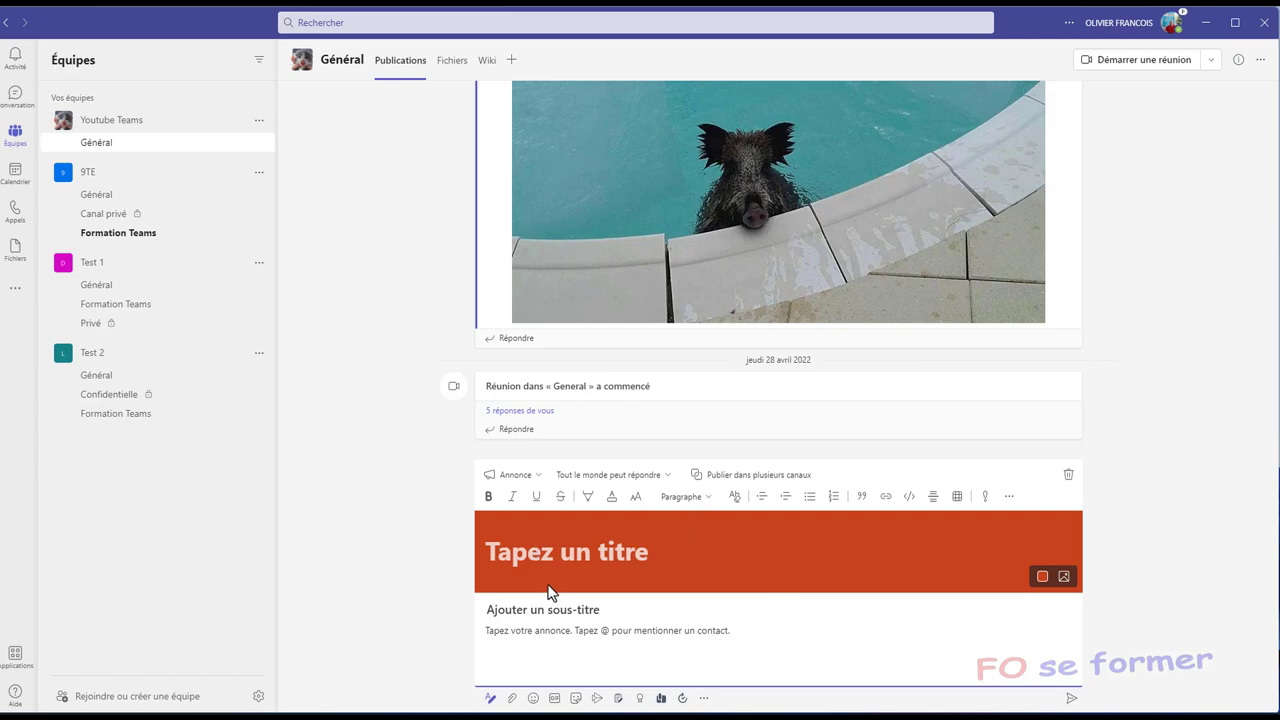
left_click(531, 480)
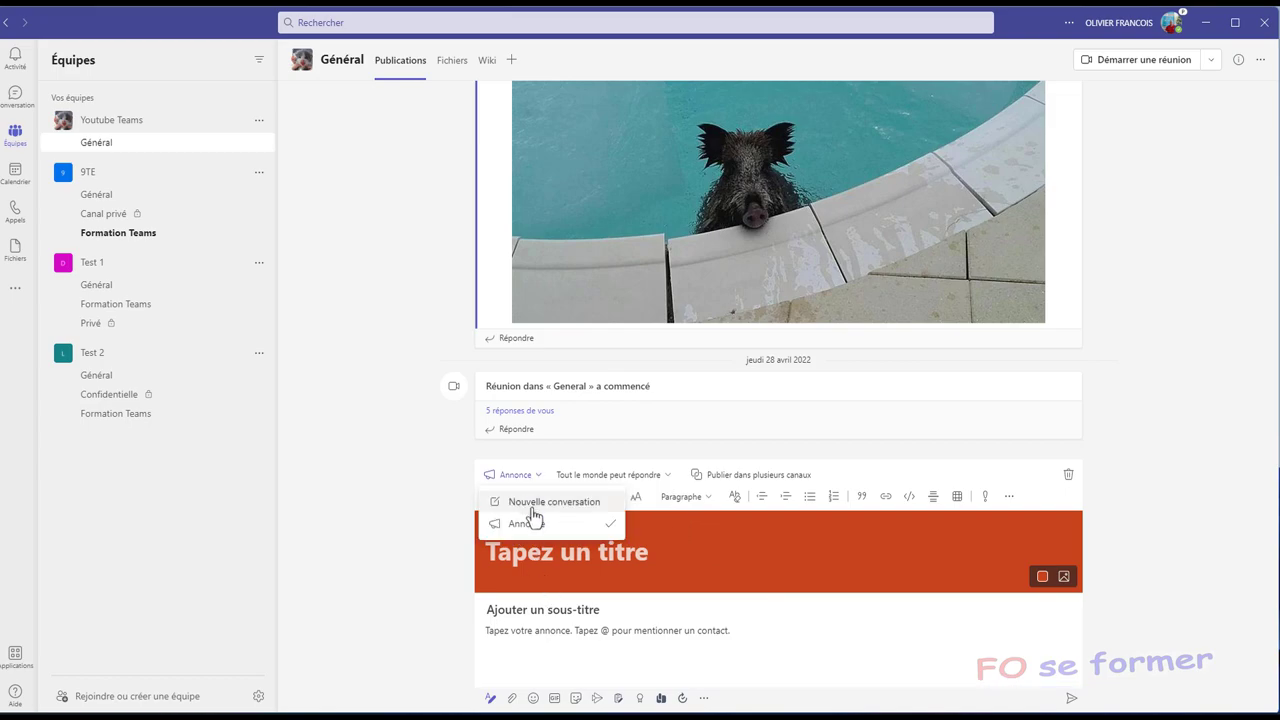
left_click(533, 506)
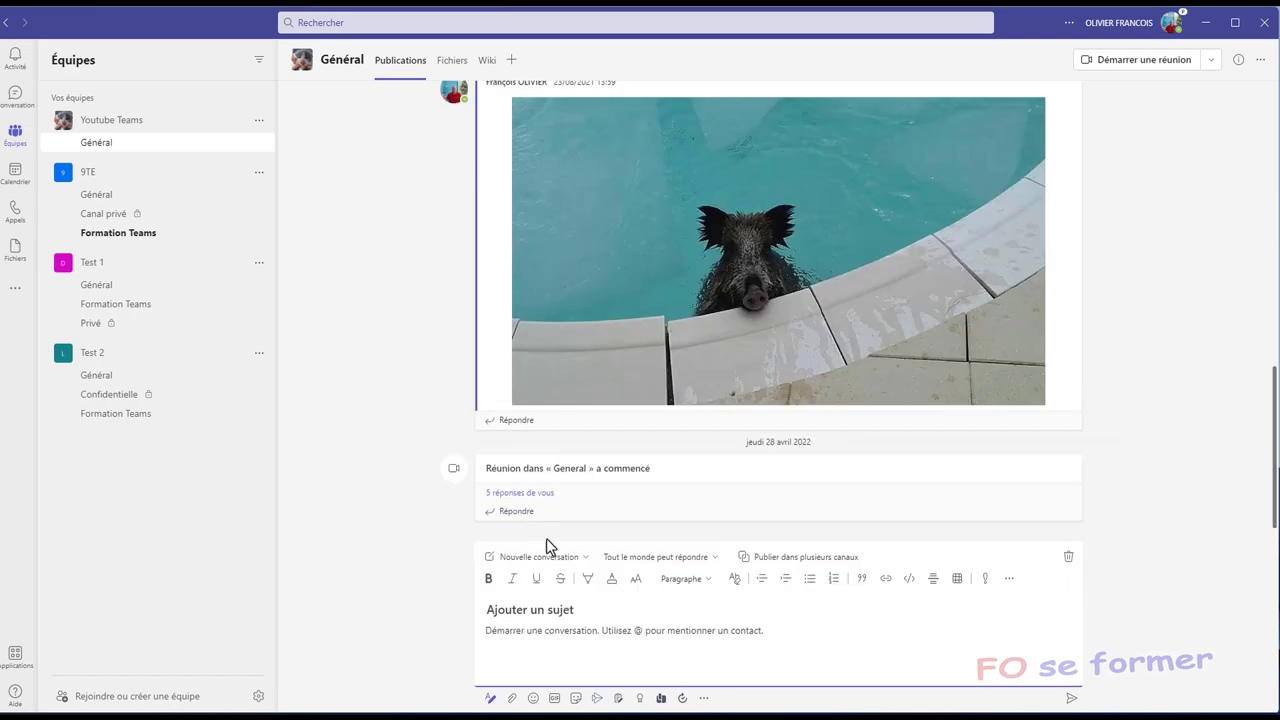
Step: View the options for who can reply to the post without changing the setting
left_click(646, 570)
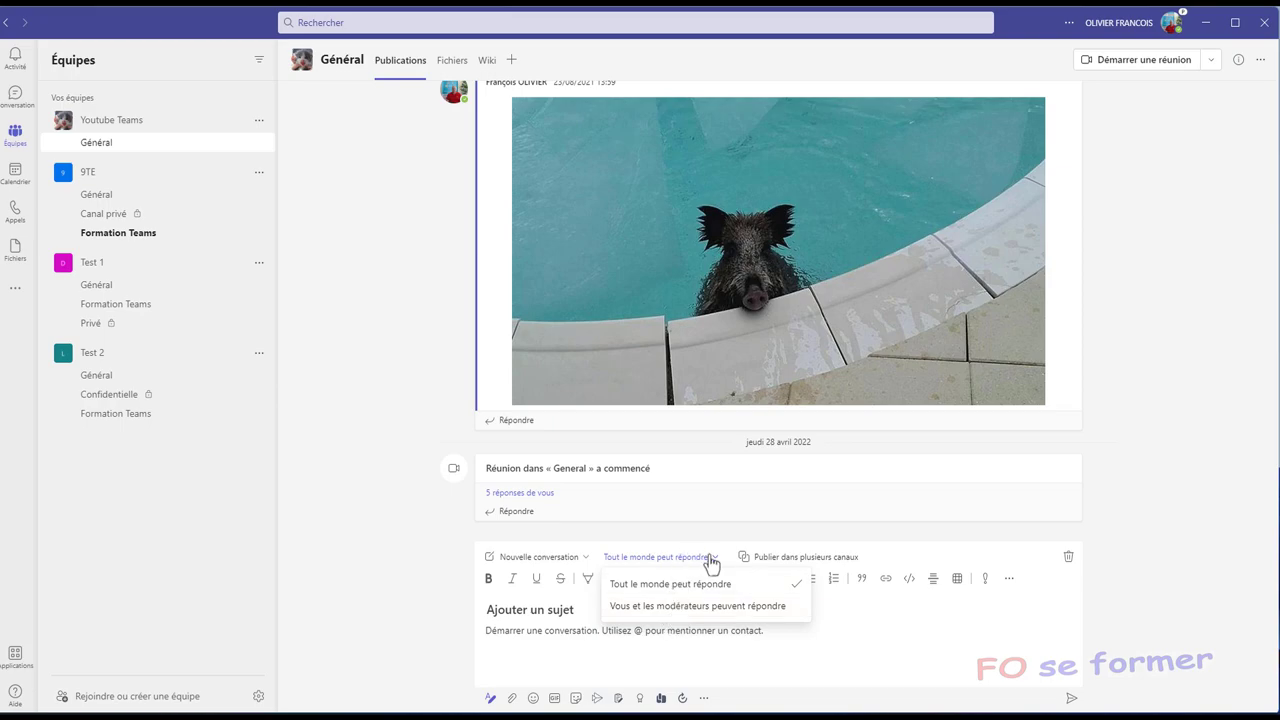
left_click(840, 650)
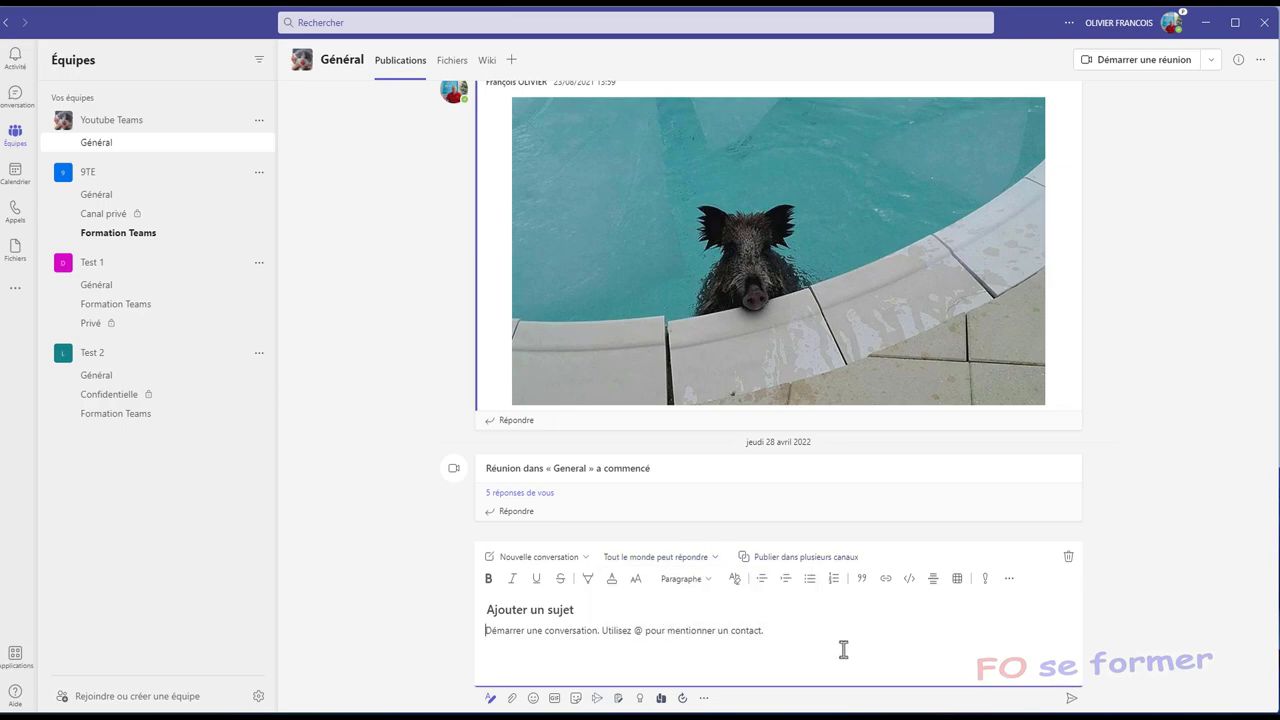
Step: Enable multi-channel publishing and add all 9TE channels, Test 1's Général and Formation Teams, and Test 2's Formation Teams
left_click(850, 564)
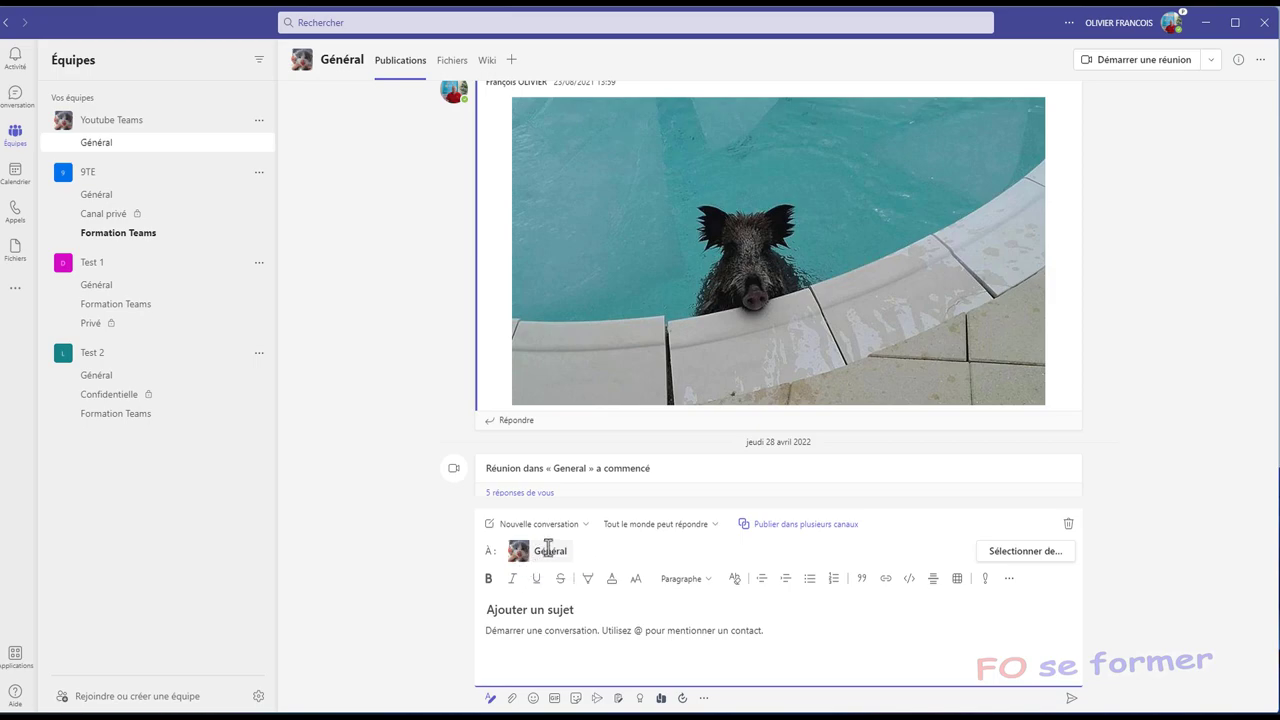
left_click(995, 556)
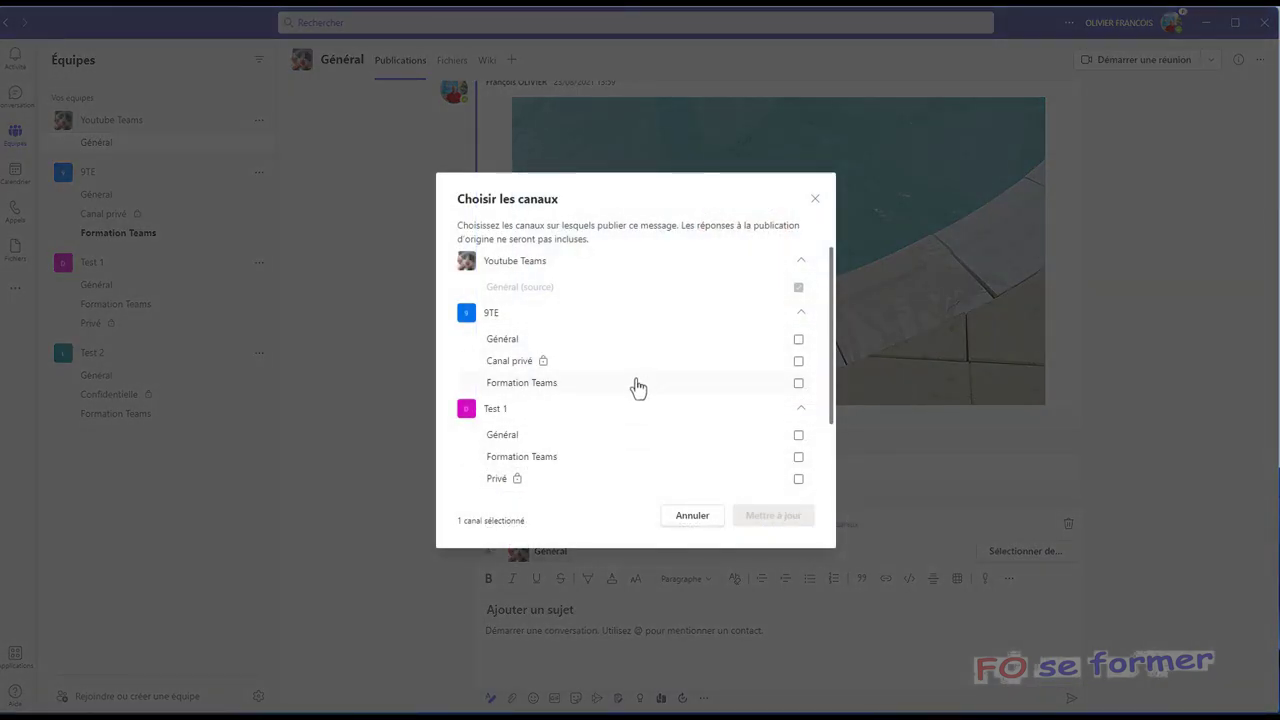
left_click(798, 341)
left_click(798, 362)
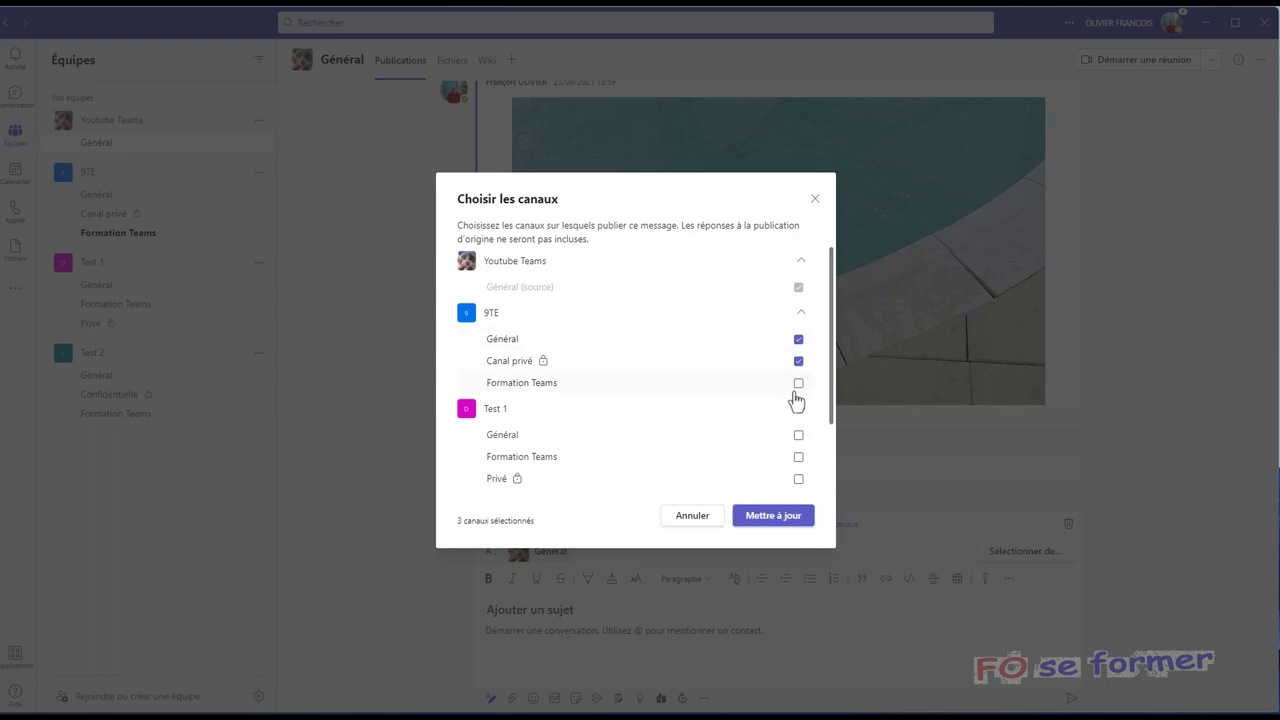
left_click(798, 384)
left_click(798, 437)
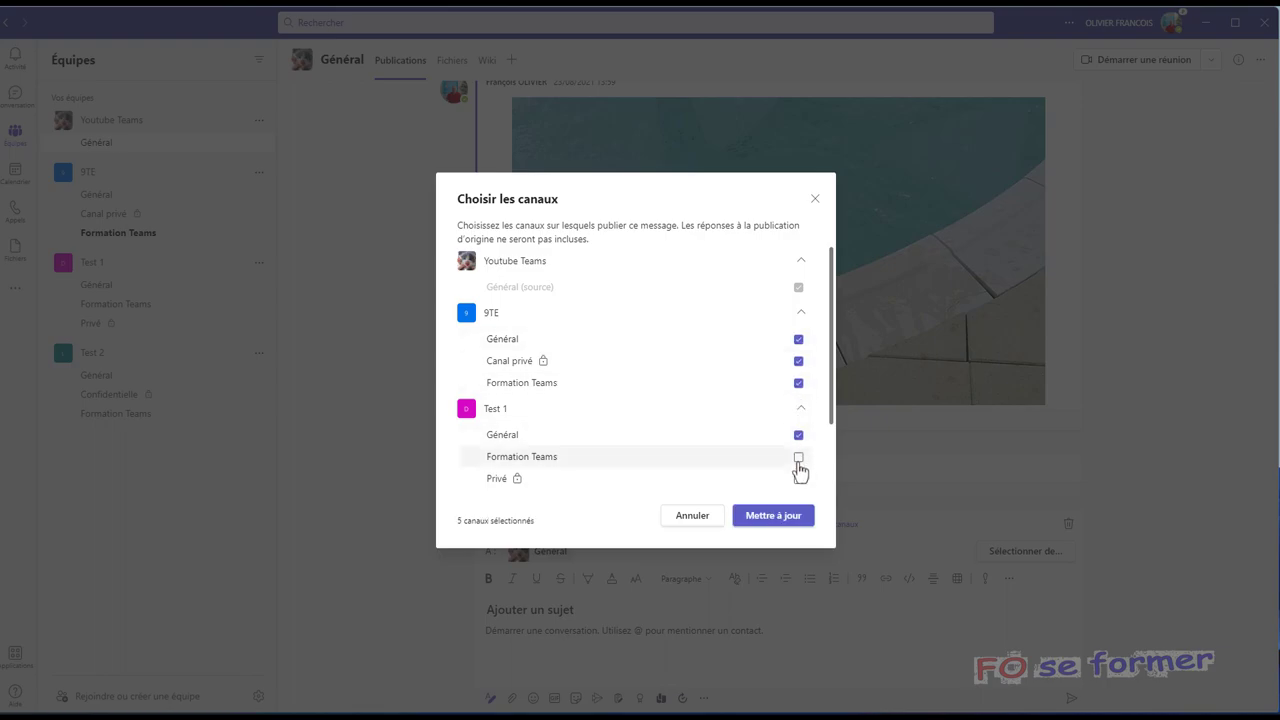
left_click(798, 458)
scroll(815, 480, "down", 2)
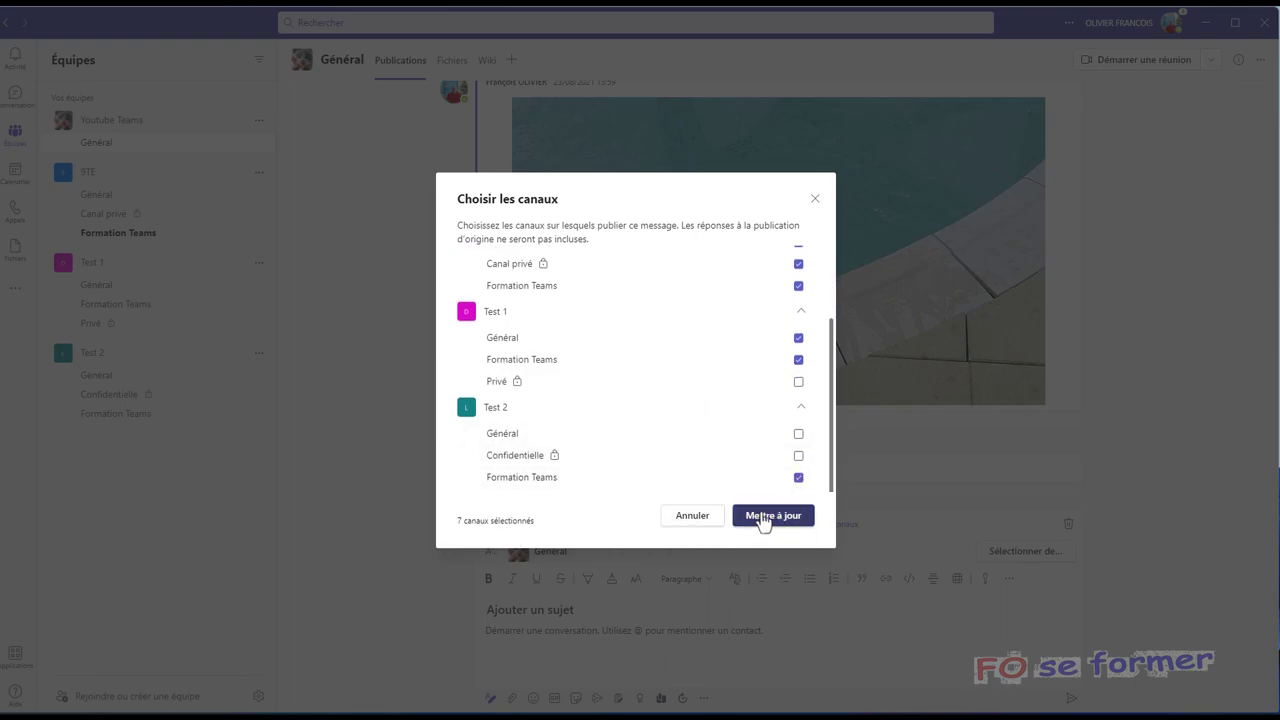
left_click(762, 518)
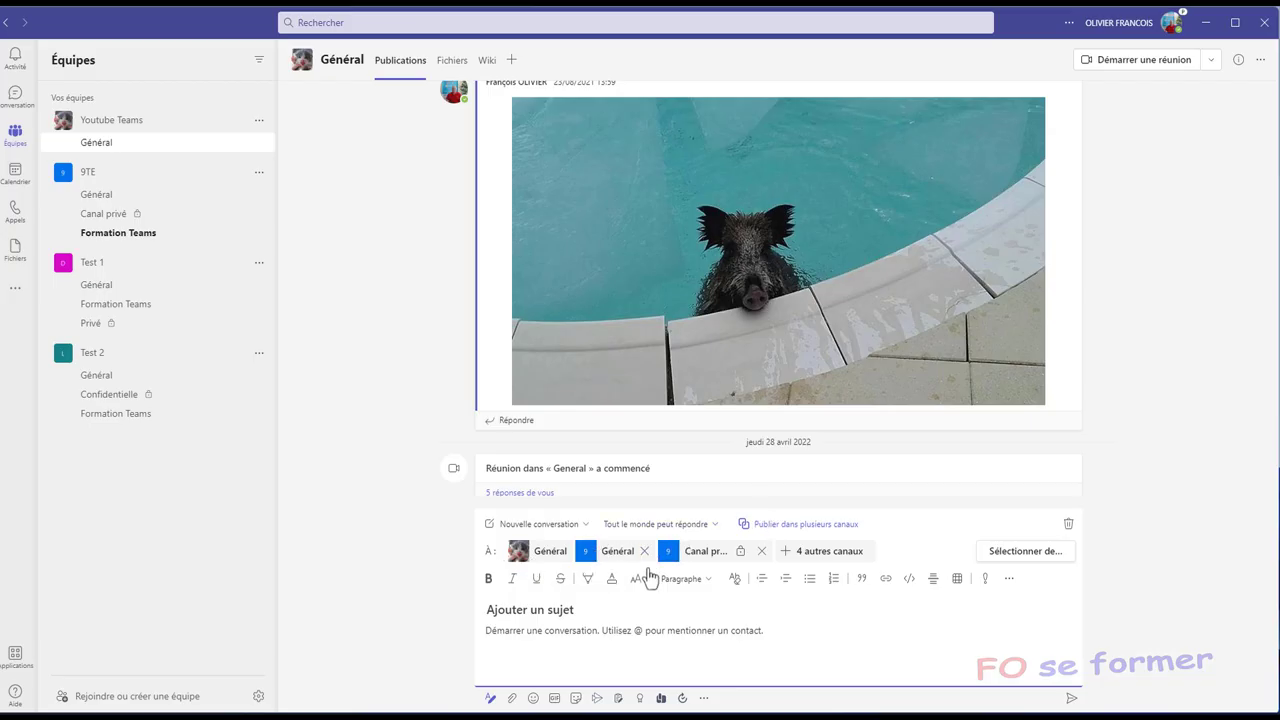
Step: Remove 9TE's Canal privé and Formation Teams from the post's target channels and add Test 1's Privé channel
mouse_move(791, 566)
left_click(761, 551)
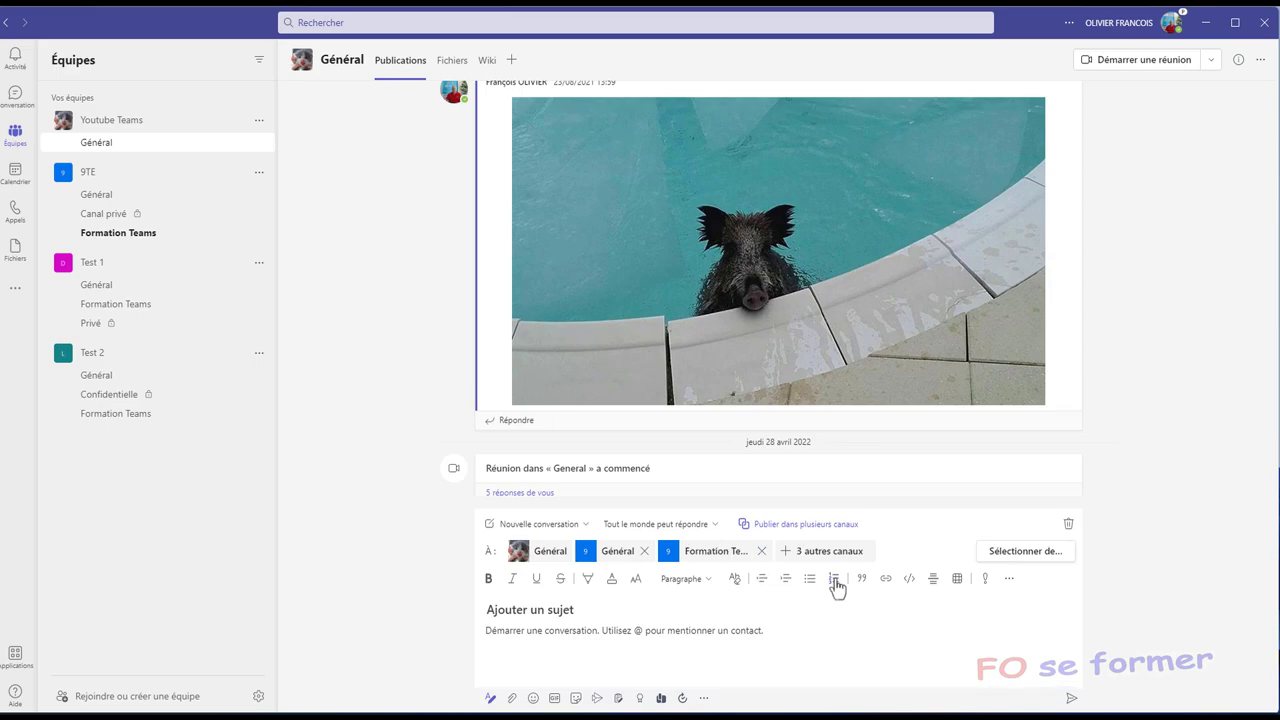
mouse_move(840, 560)
left_click(993, 558)
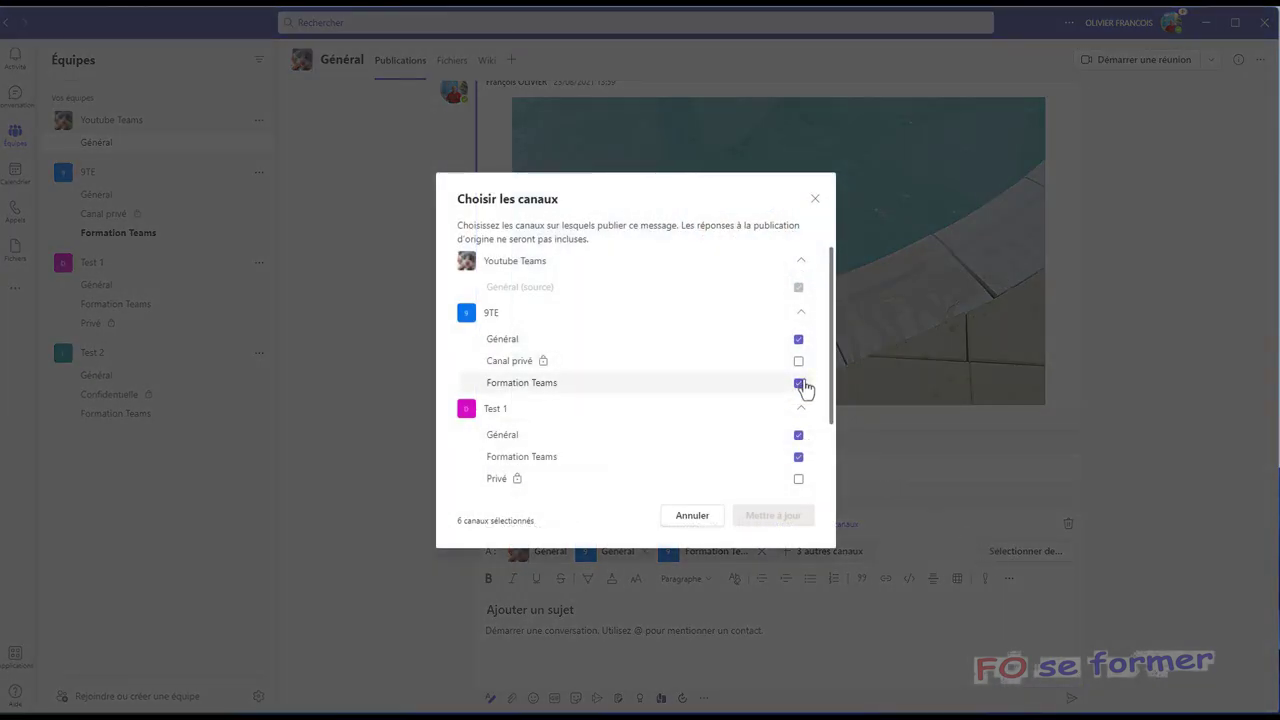
left_click(798, 384)
left_click(801, 481)
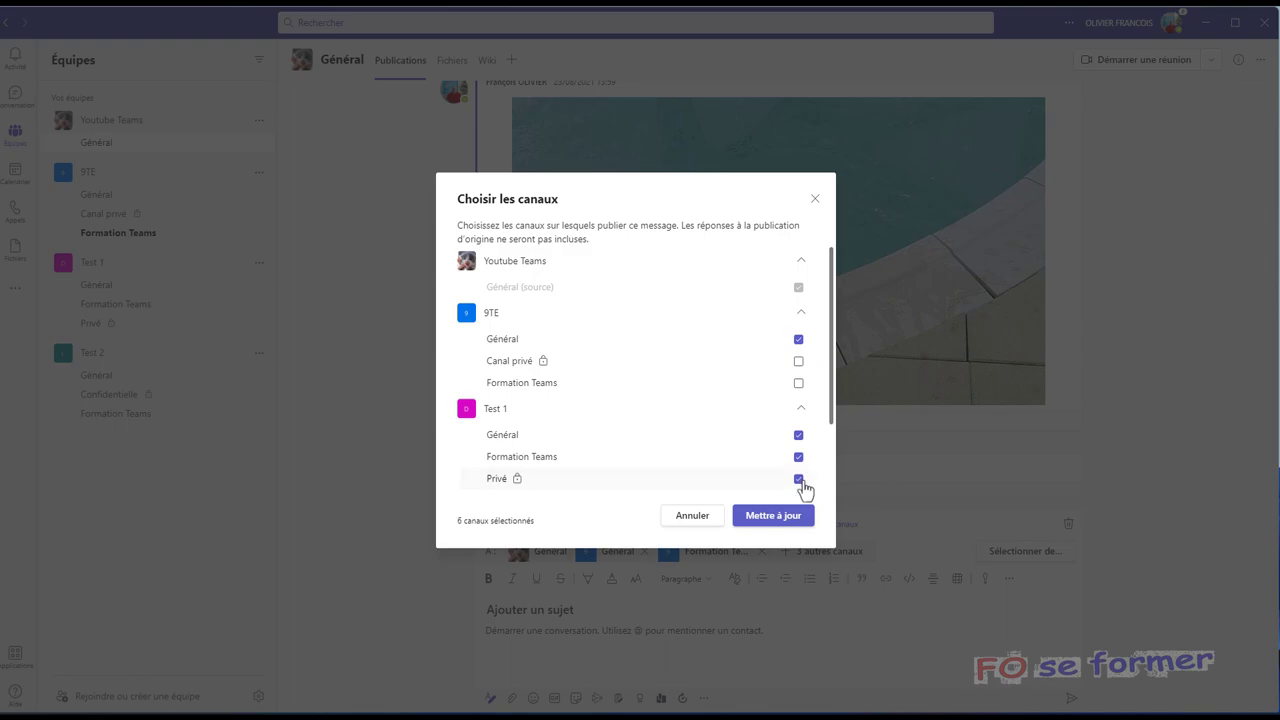
left_click(790, 516)
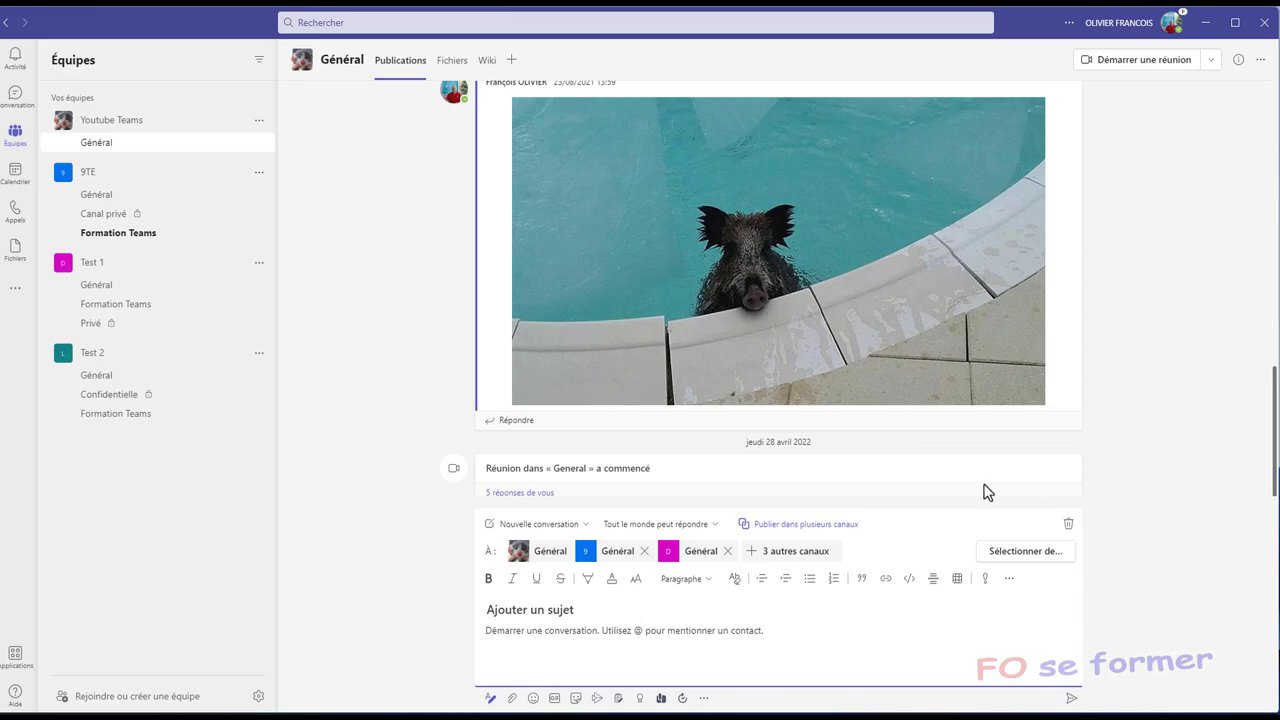
Step: Turn off publishing the post to multiple channels, briefly re-enable it, and leave it off
left_click(811, 527)
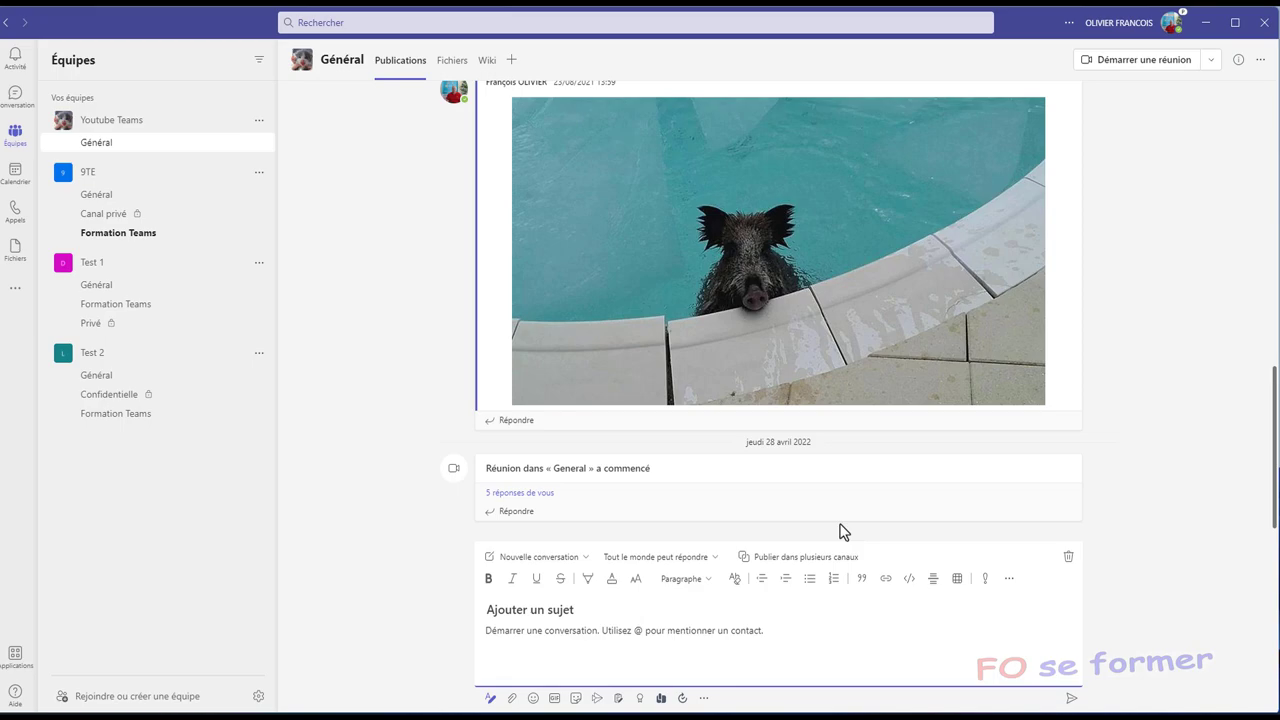
left_click(801, 565)
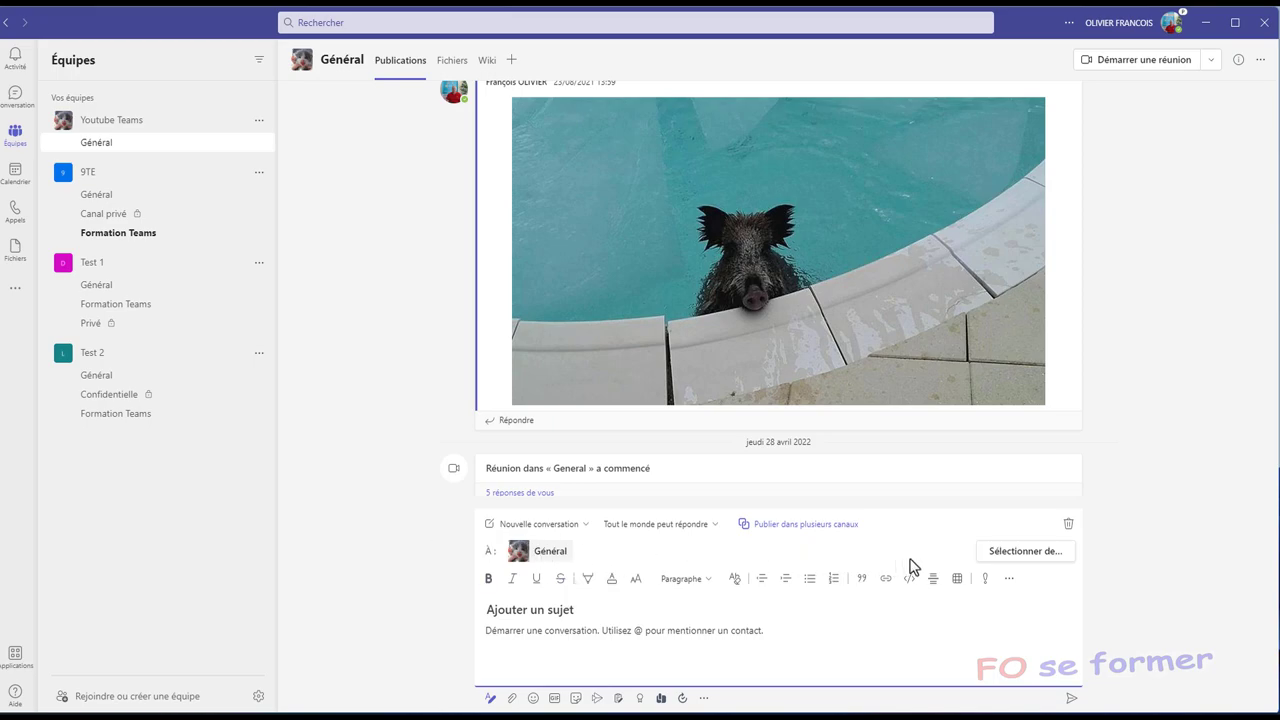
left_click(820, 530)
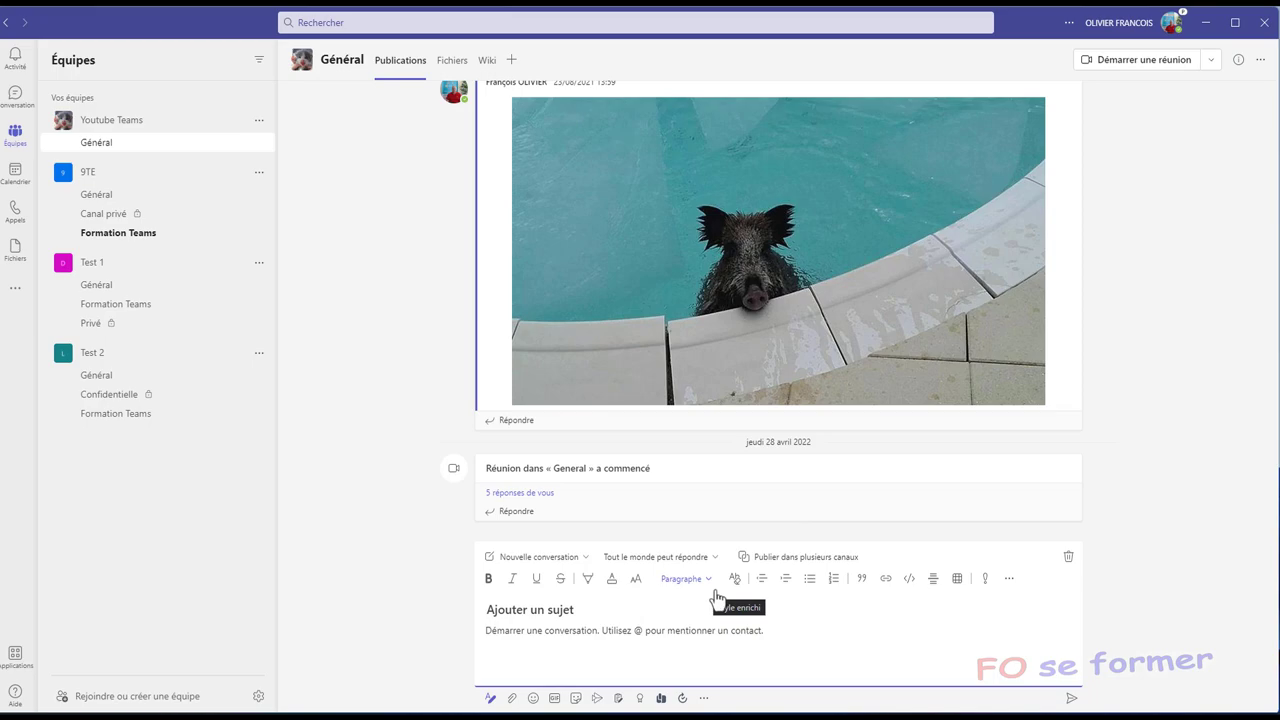
Step: Write "Gras," in bold followed by "Italique," in italics in the message body
left_click(488, 580)
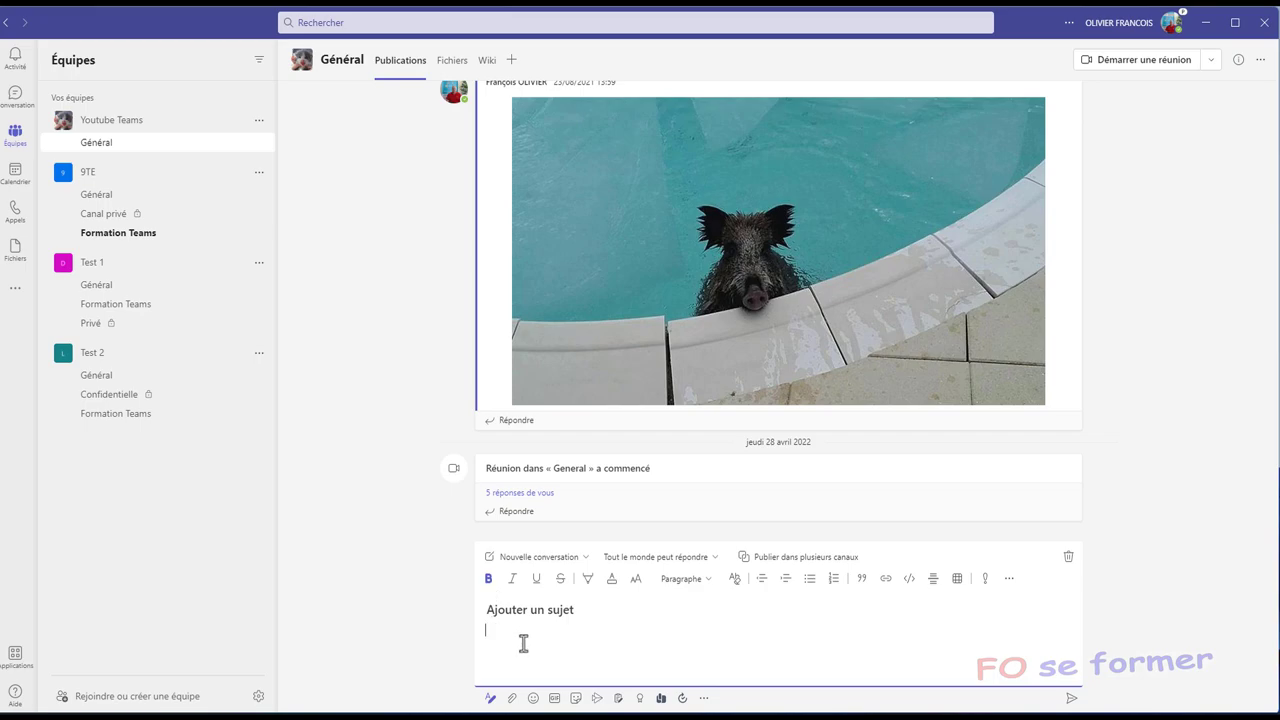
type("Gras,")
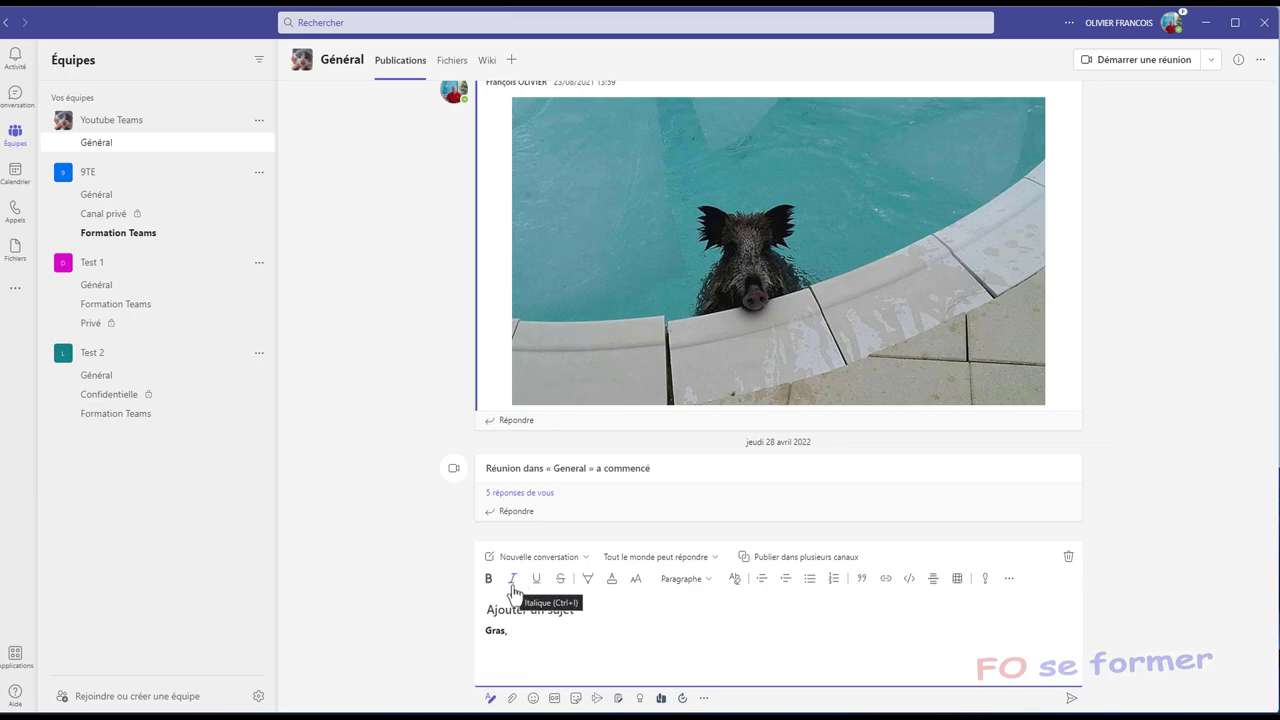
left_click(513, 586)
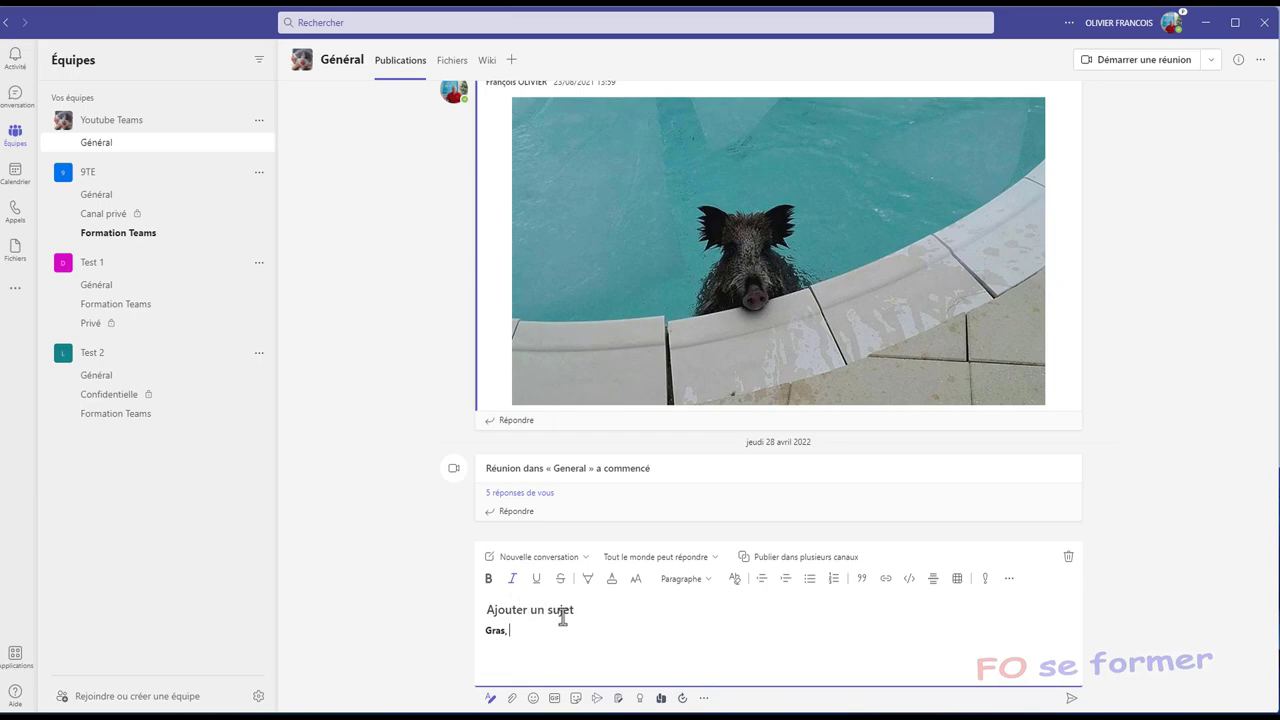
type("Italique,")
left_click(513, 579)
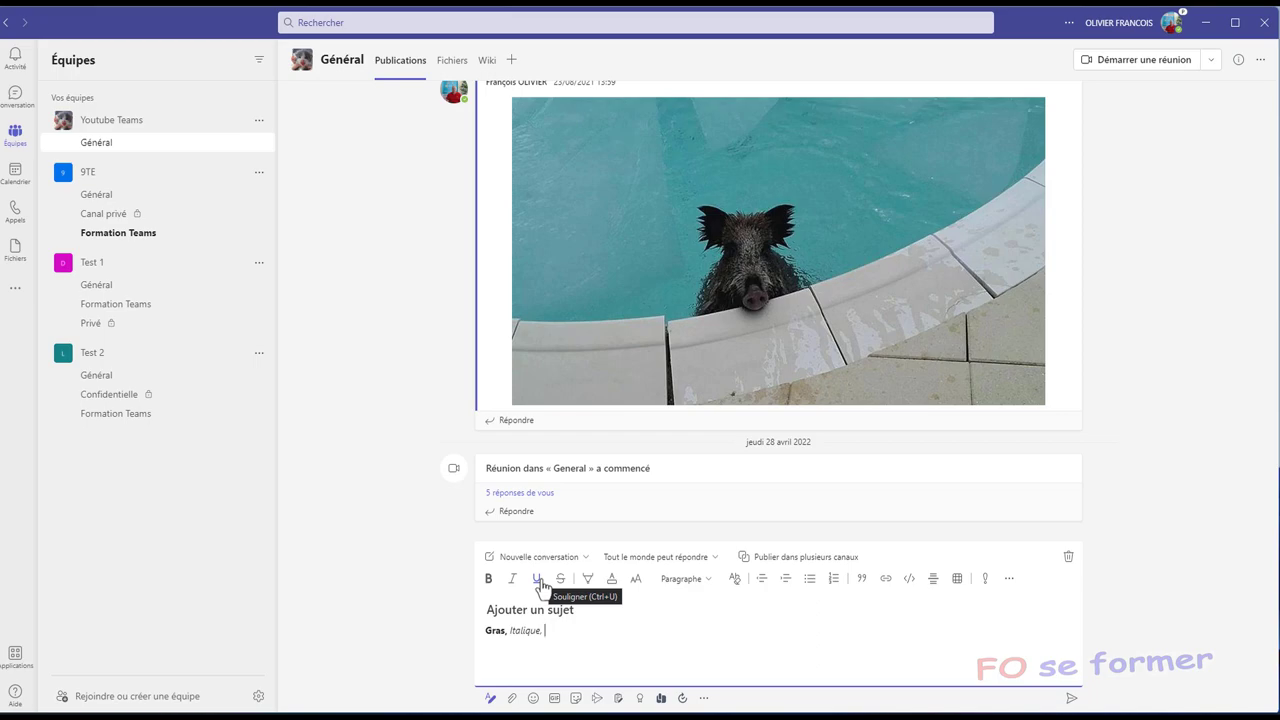
Step: Add "Souligner," underlined and "Barré" with strikethrough to the end of the message line
left_click(538, 579)
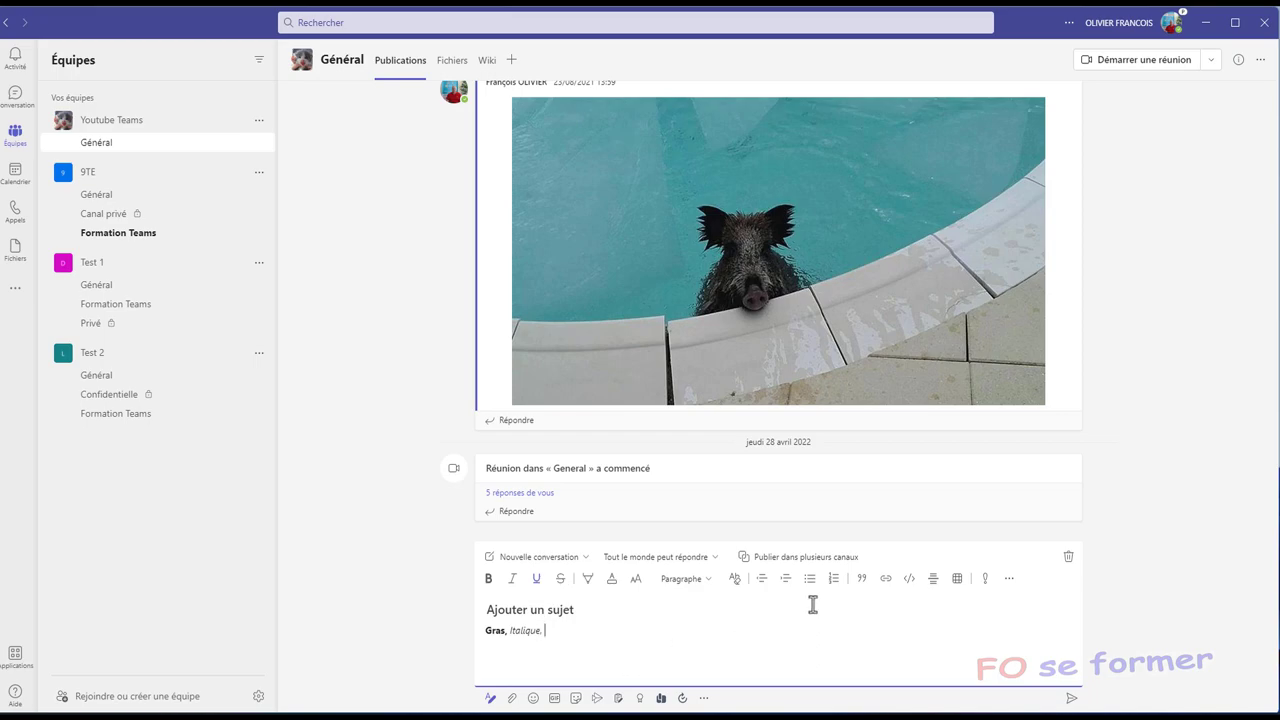
type("Souligner,")
left_click(560, 580)
type("Barré")
left_click(560, 580)
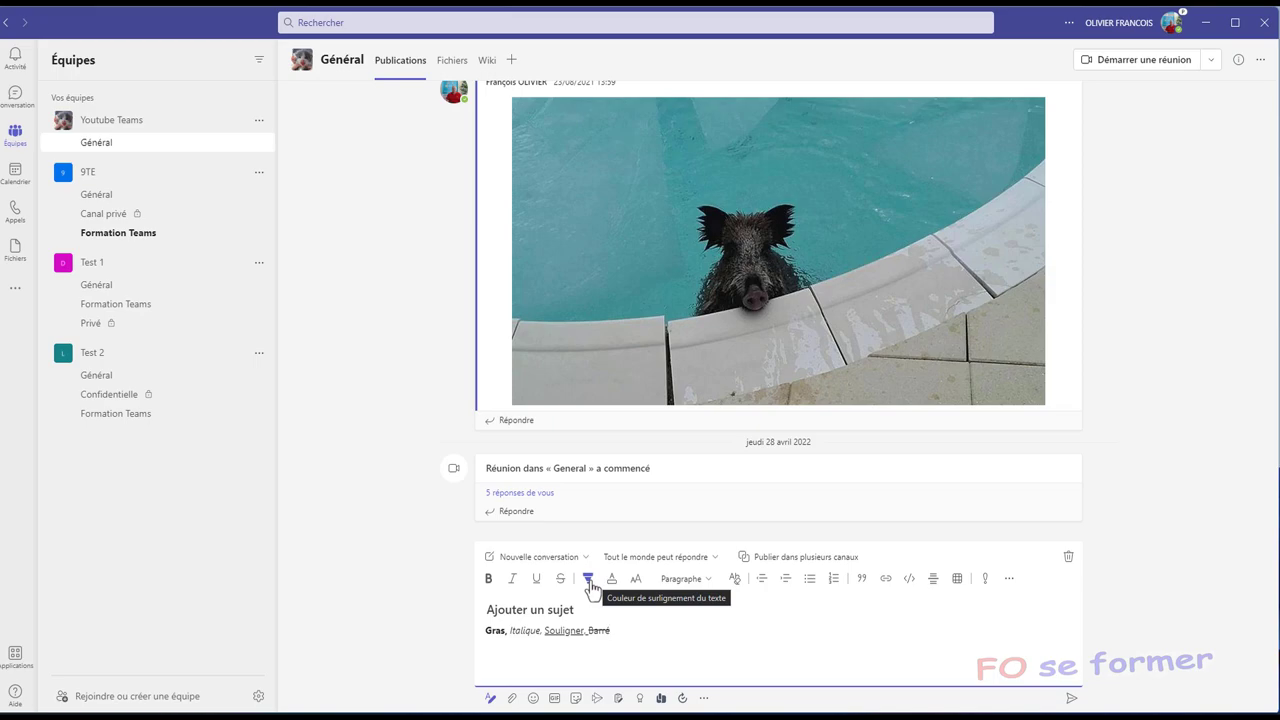
Step: Highlight the word "Gras" in yellow and set the font colour of "Italique" to red in the message
double_click(497, 631)
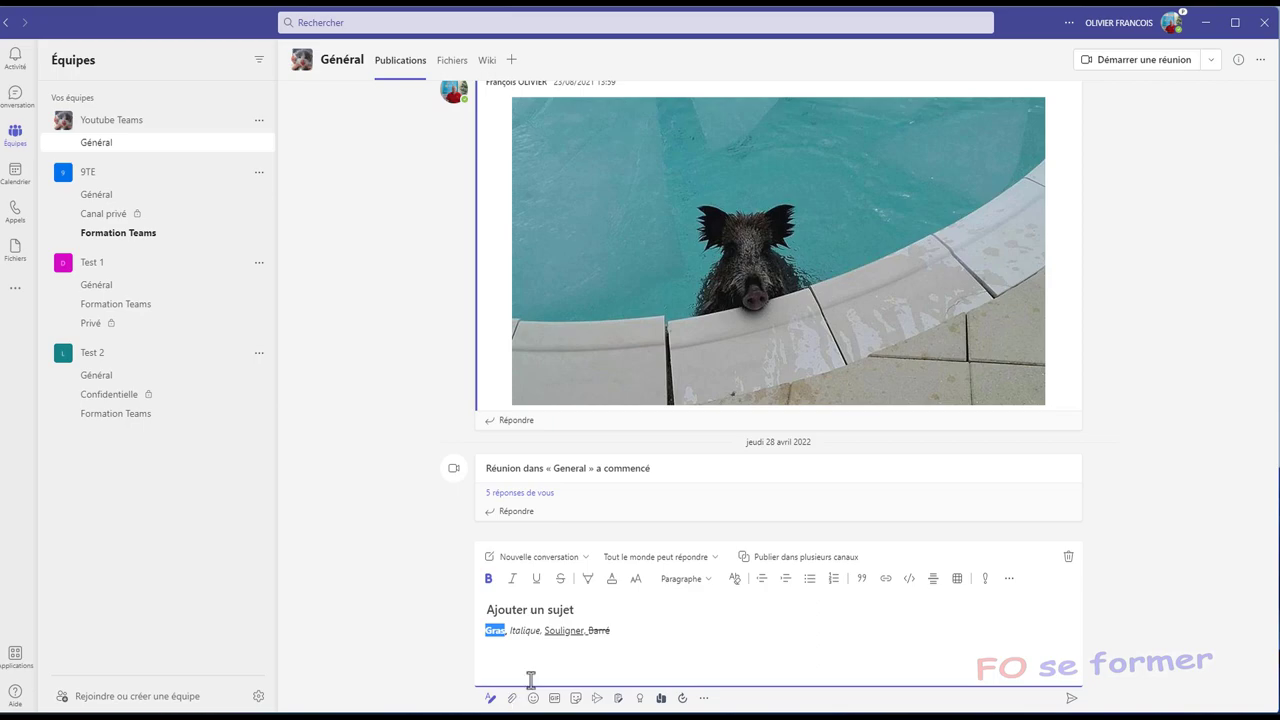
left_click(588, 578)
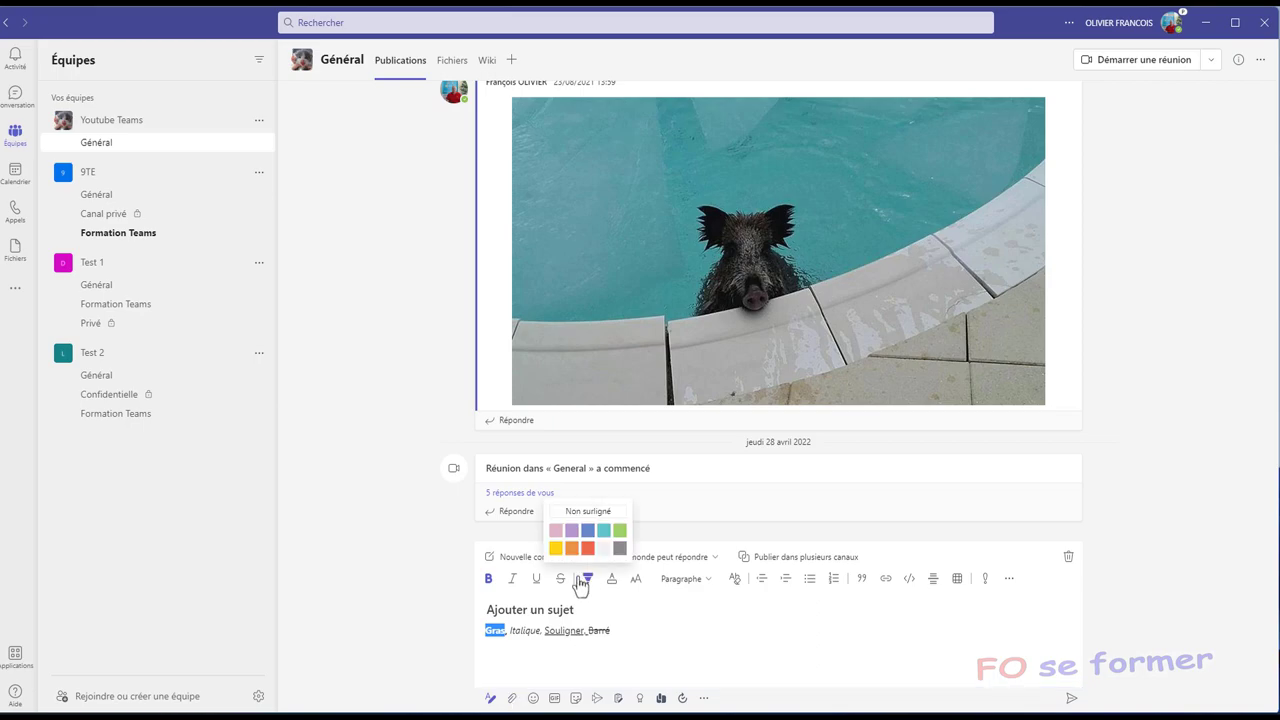
left_click(556, 548)
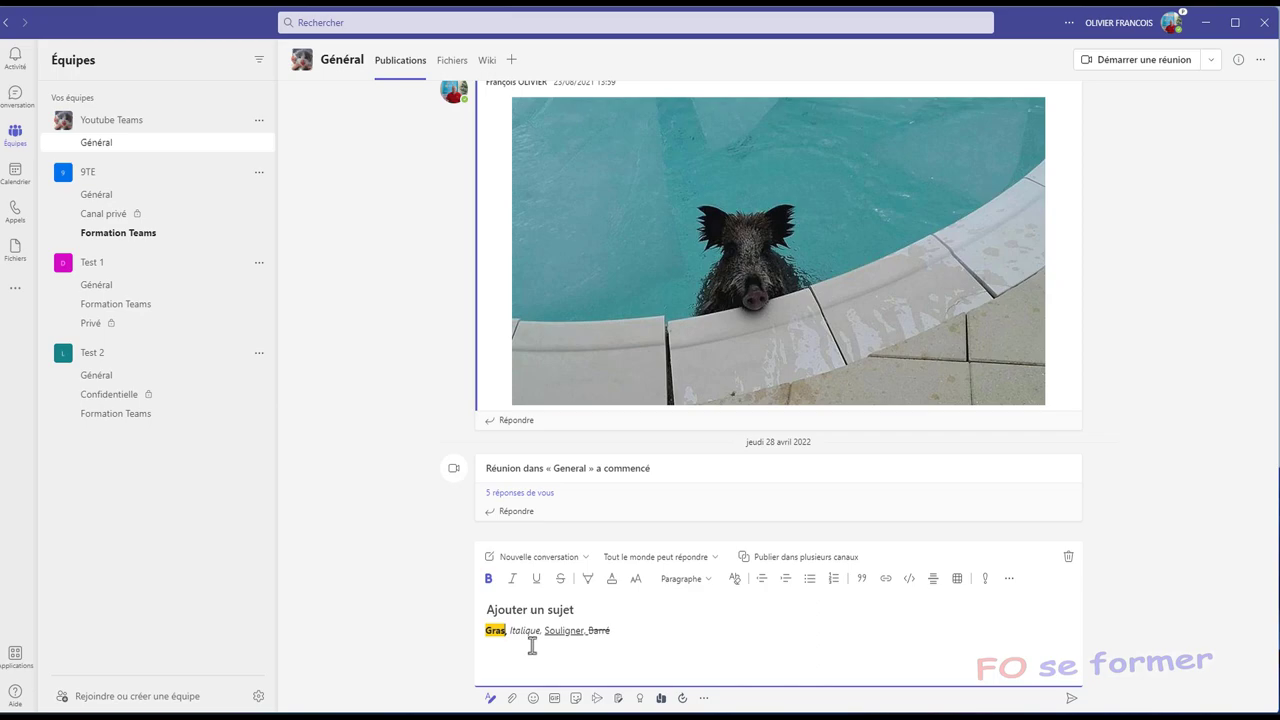
triple_click(523, 630)
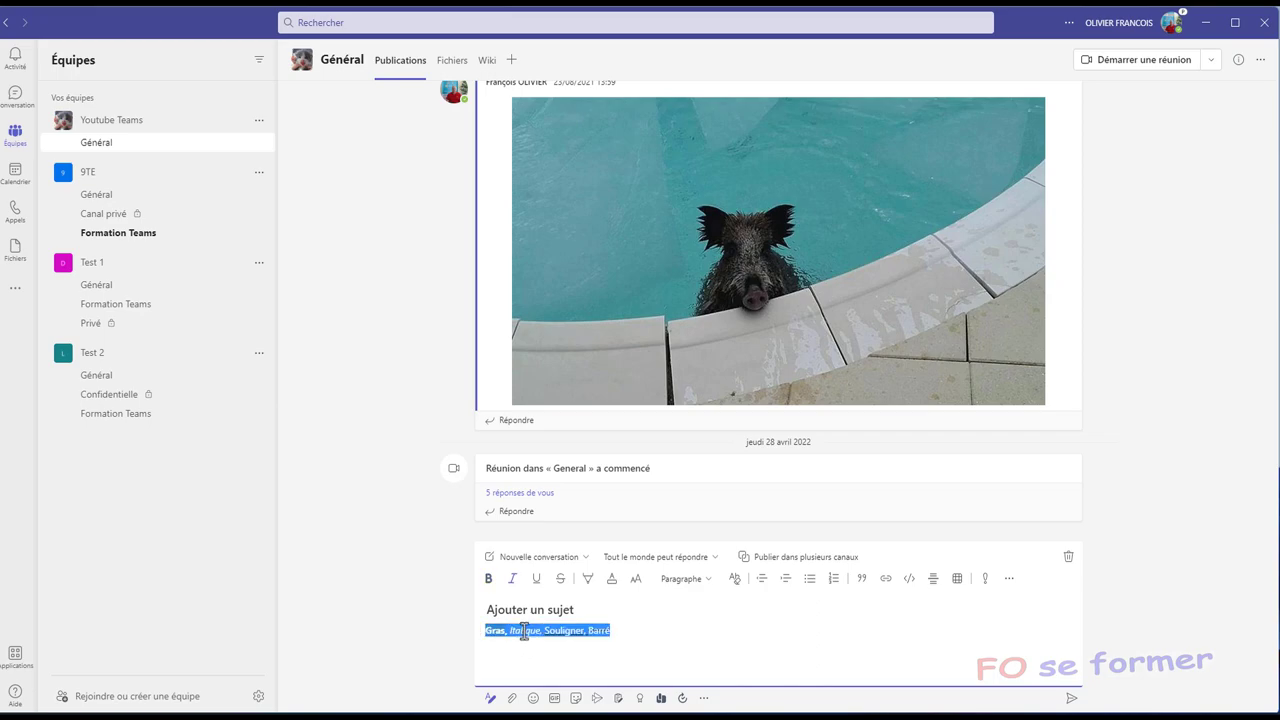
left_click(526, 631)
double_click(528, 632)
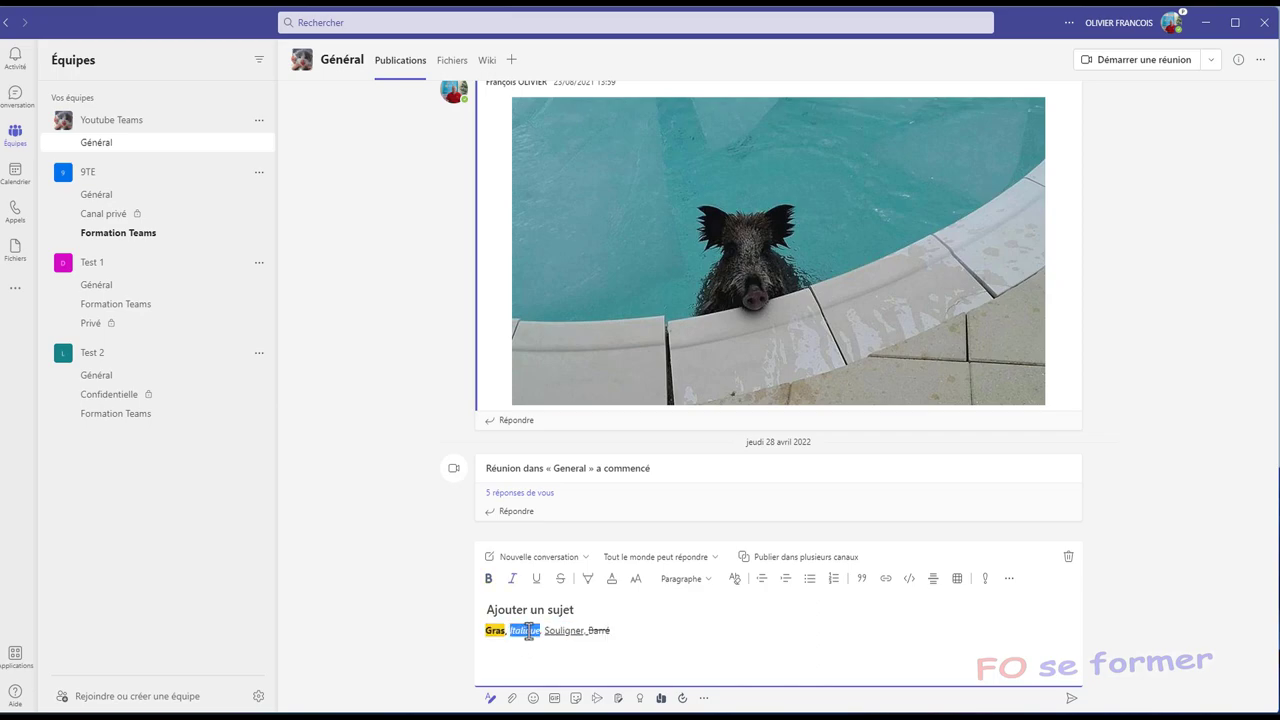
left_click(613, 583)
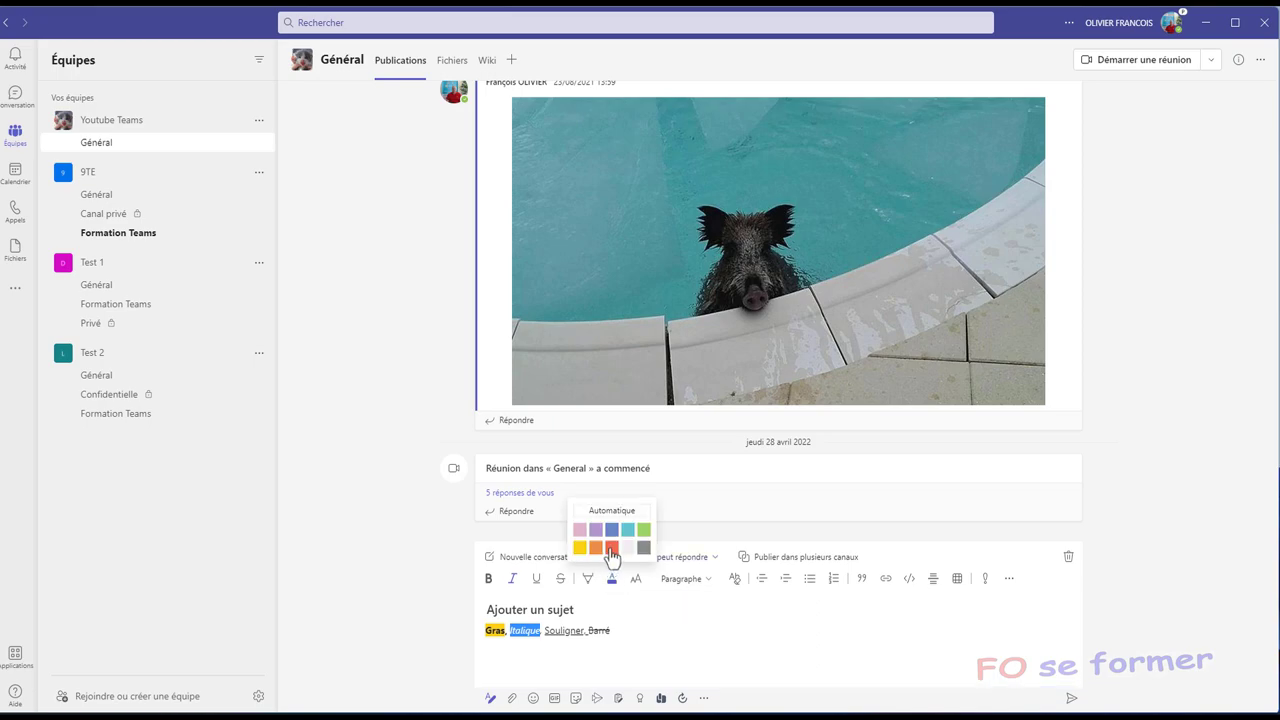
left_click(611, 548)
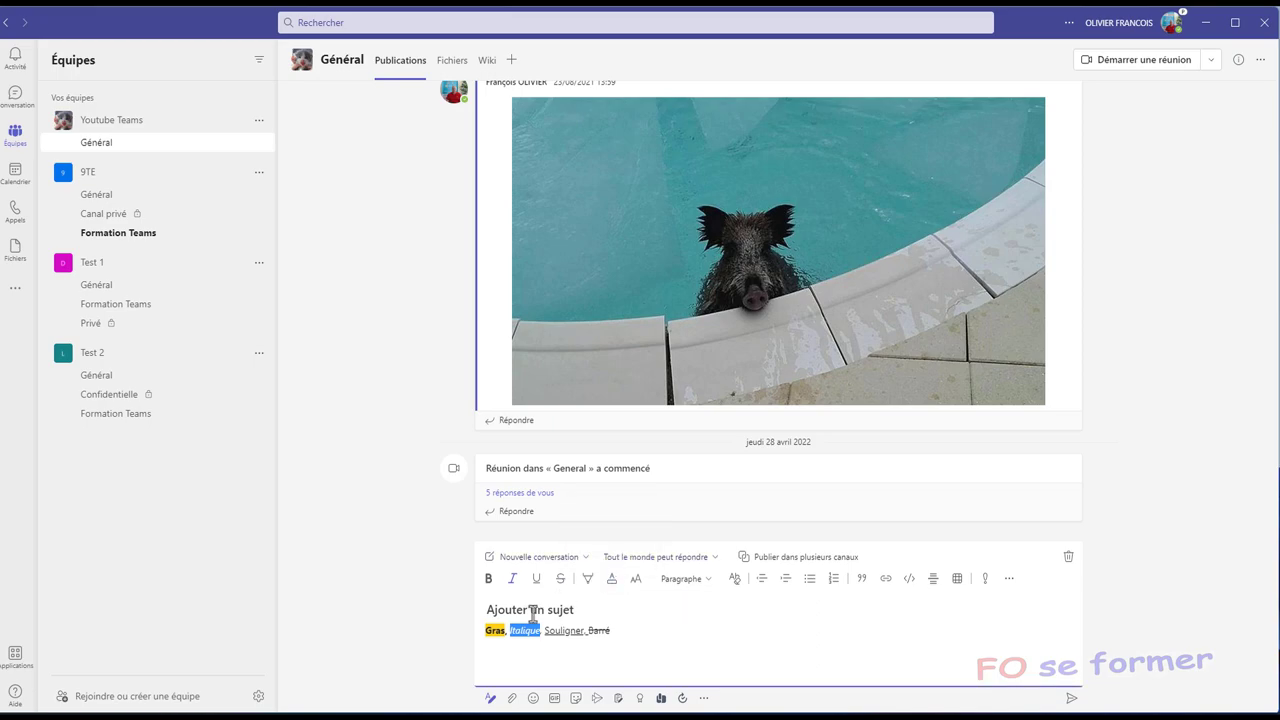
Step: Set the font size of "Souligner" to Grande and of "Barré" to Petite
left_click(570, 630)
double_click(565, 631)
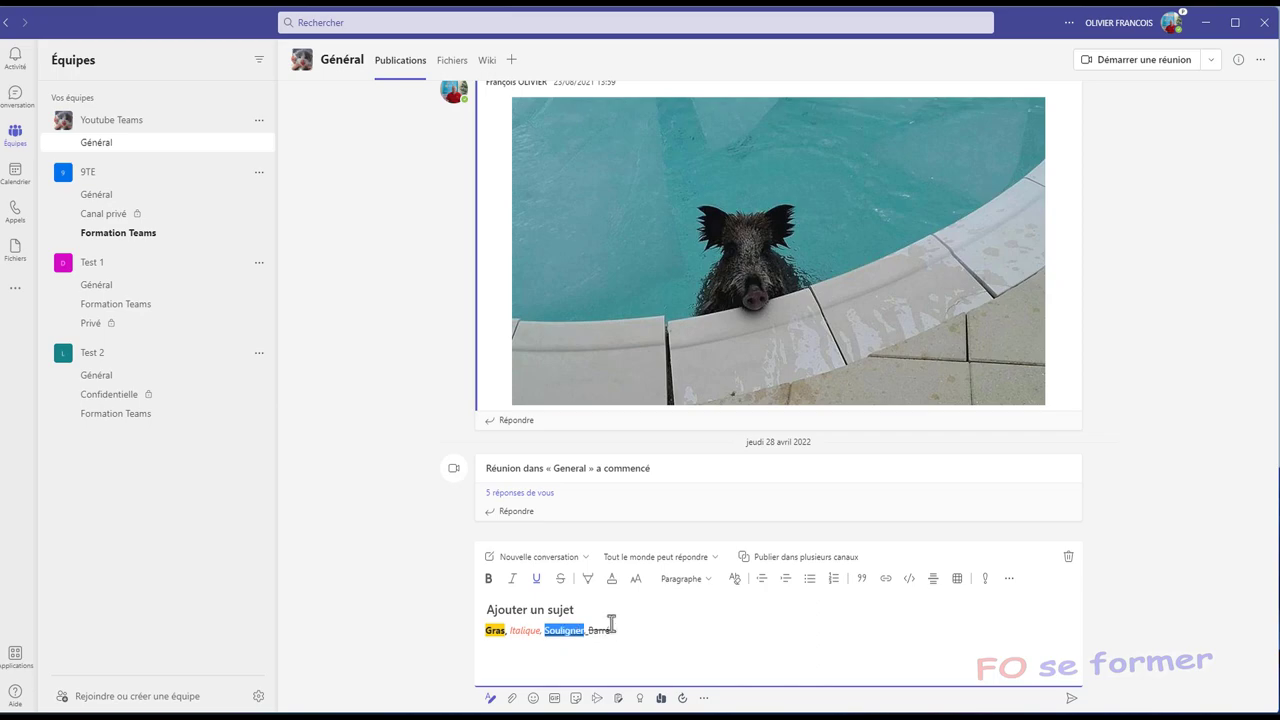
left_click(636, 580)
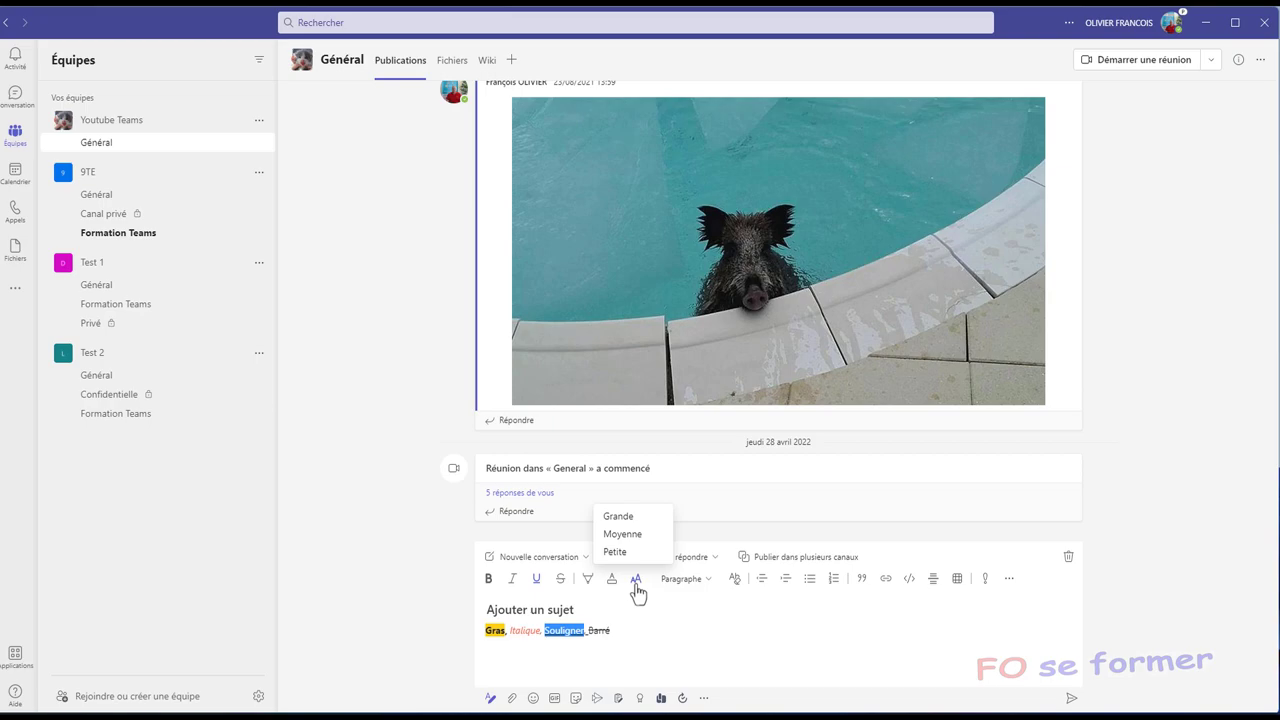
left_click(640, 518)
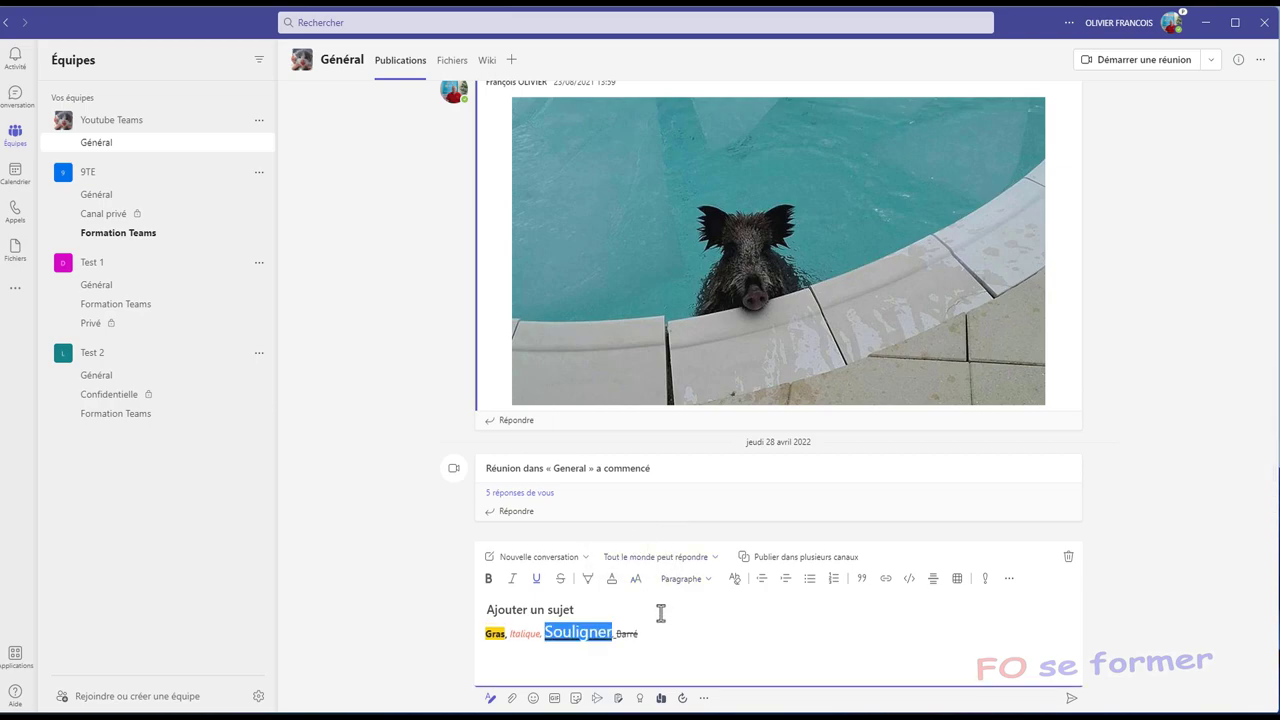
left_click(623, 632)
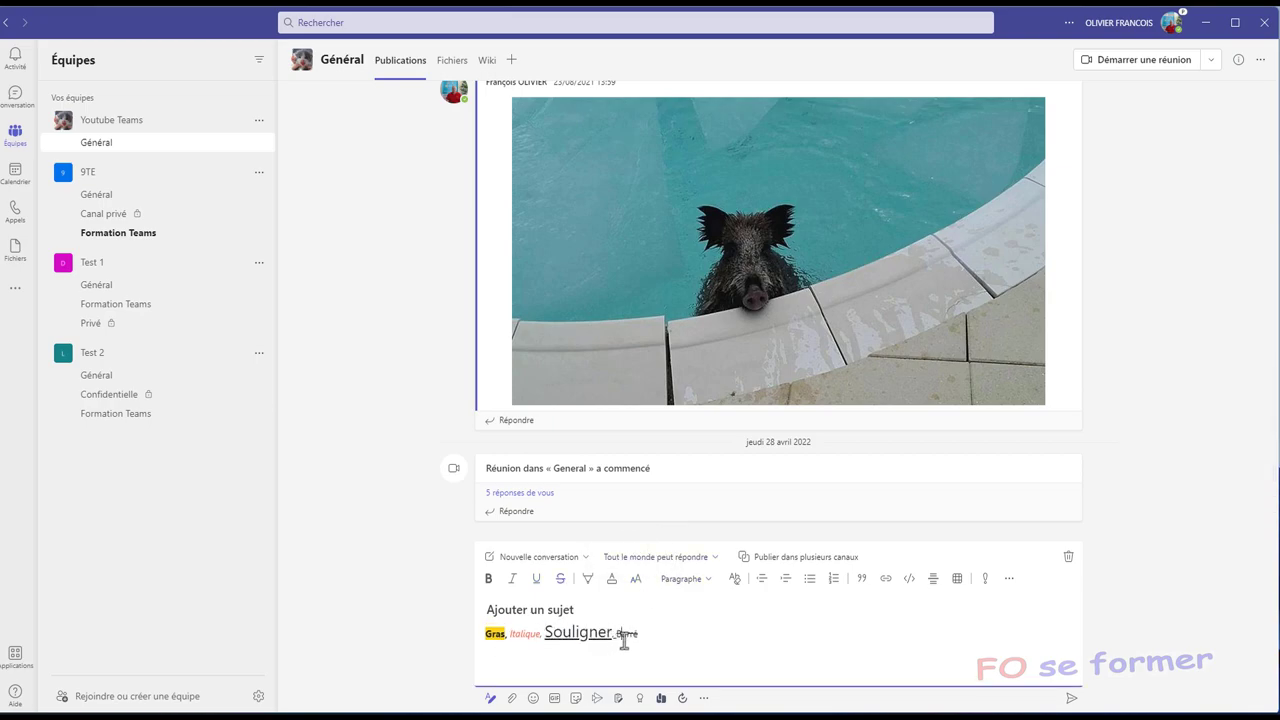
double_click(626, 634)
left_click(637, 588)
left_click(631, 550)
left_click(634, 628)
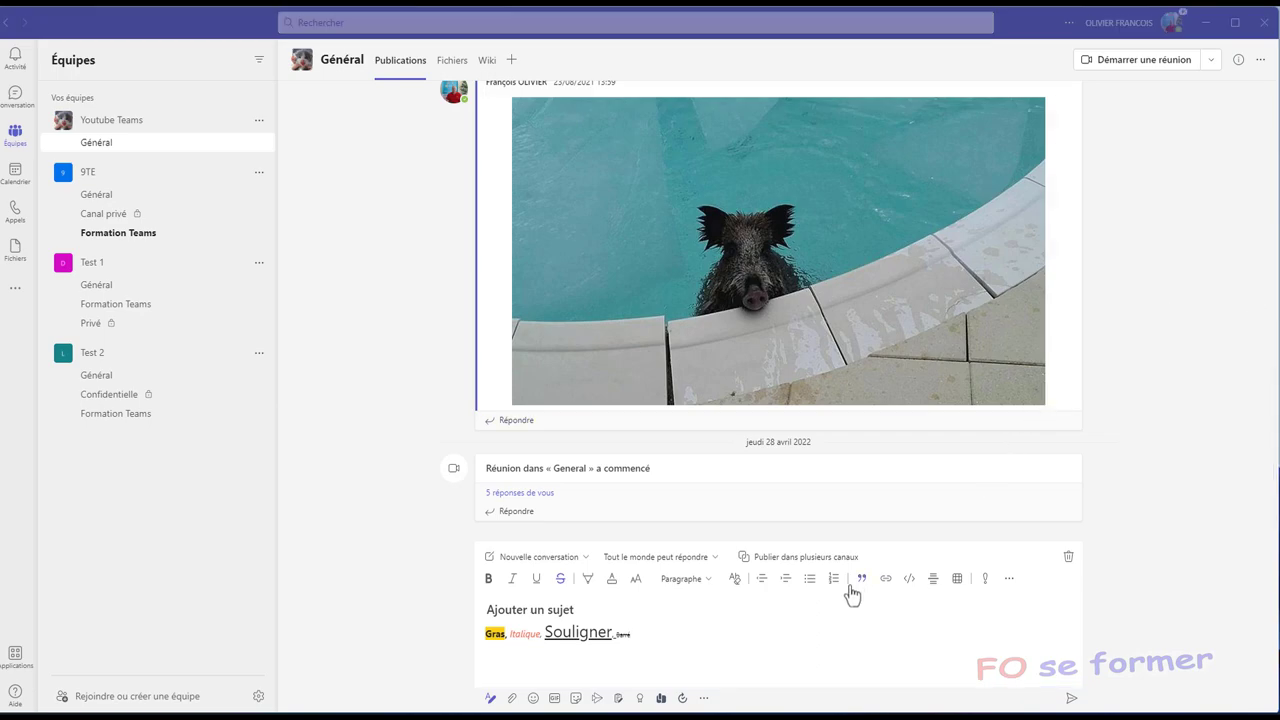
Step: Check the available paragraph styles and clear all formatting from the whole message line
left_click(688, 586)
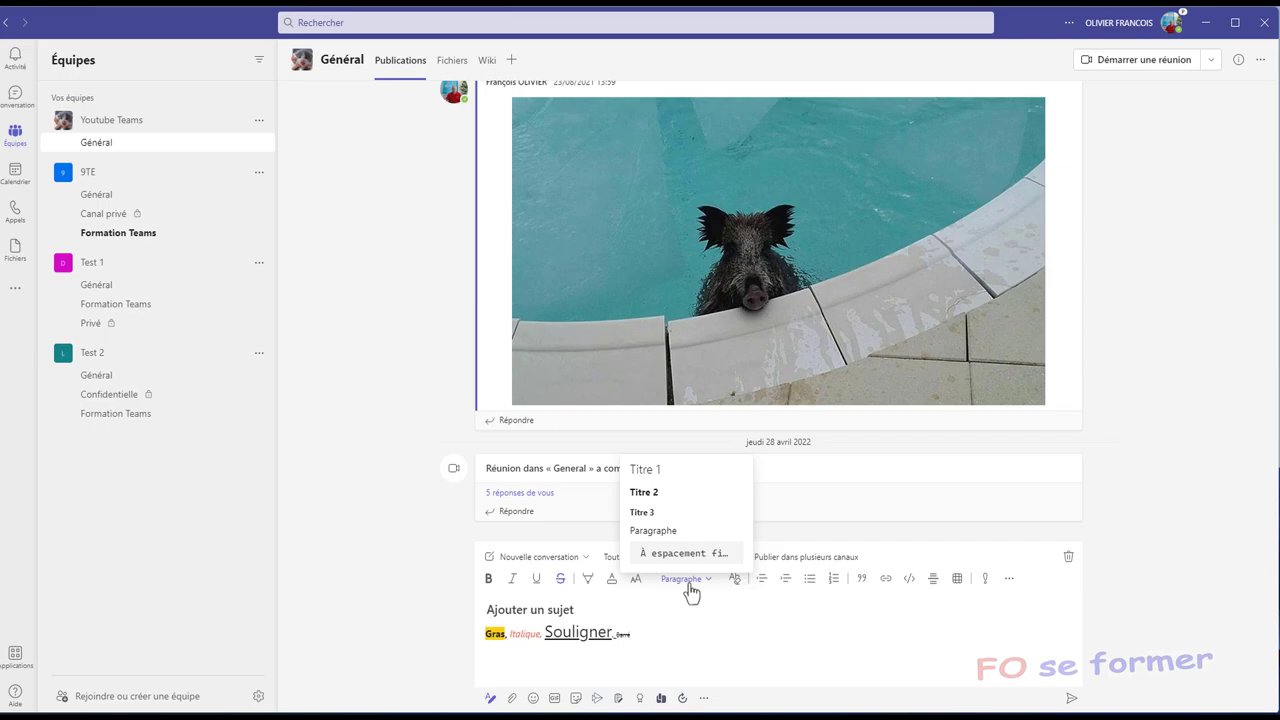
left_click(642, 648)
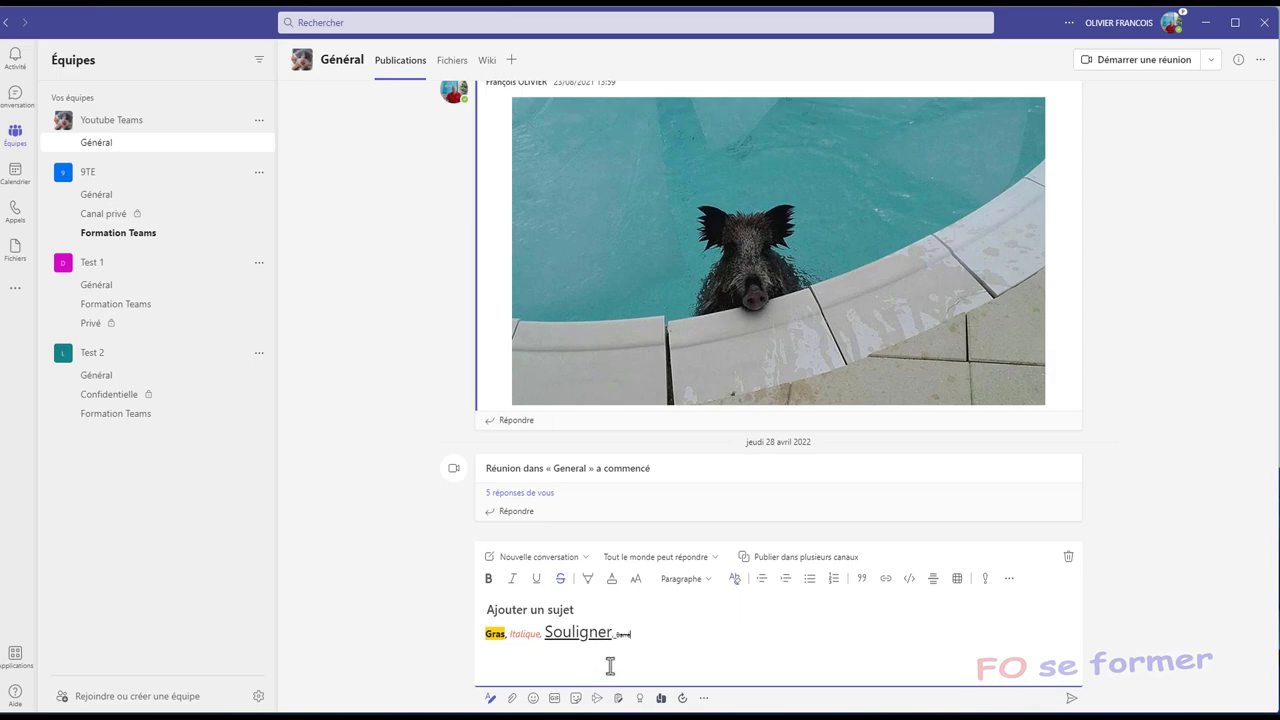
left_click_drag(649, 645, 483, 654)
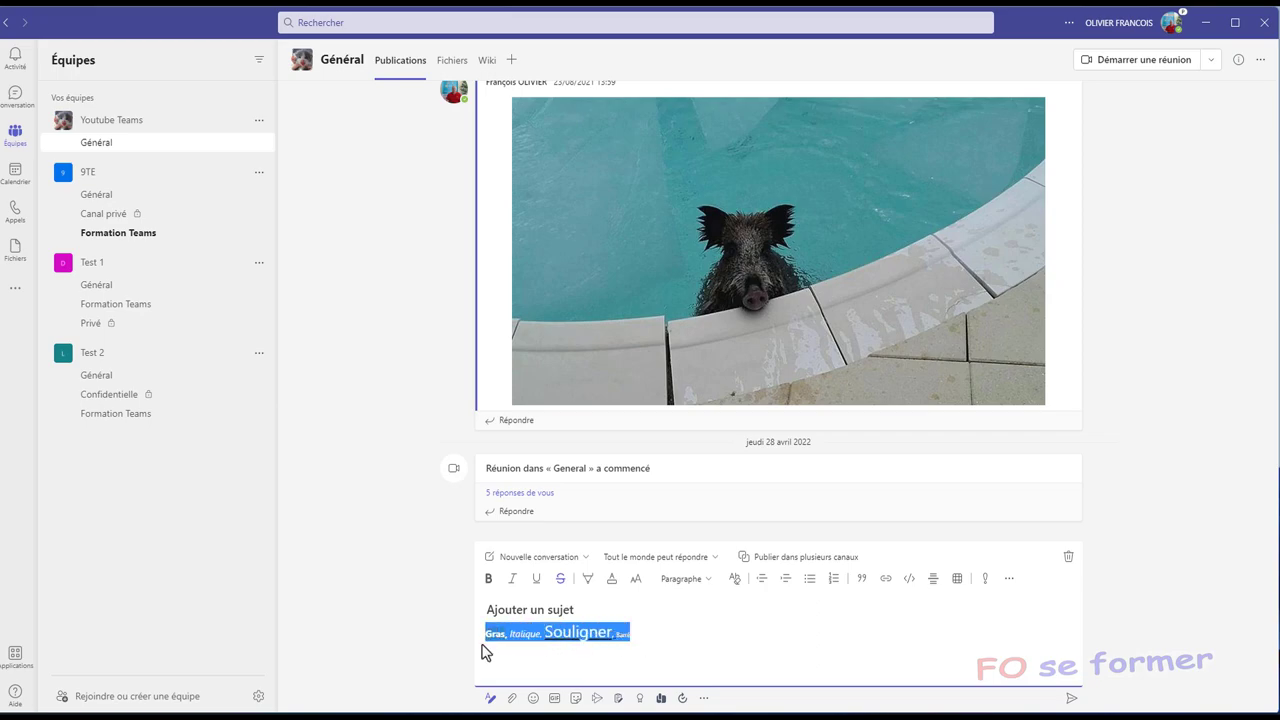
left_click(738, 588)
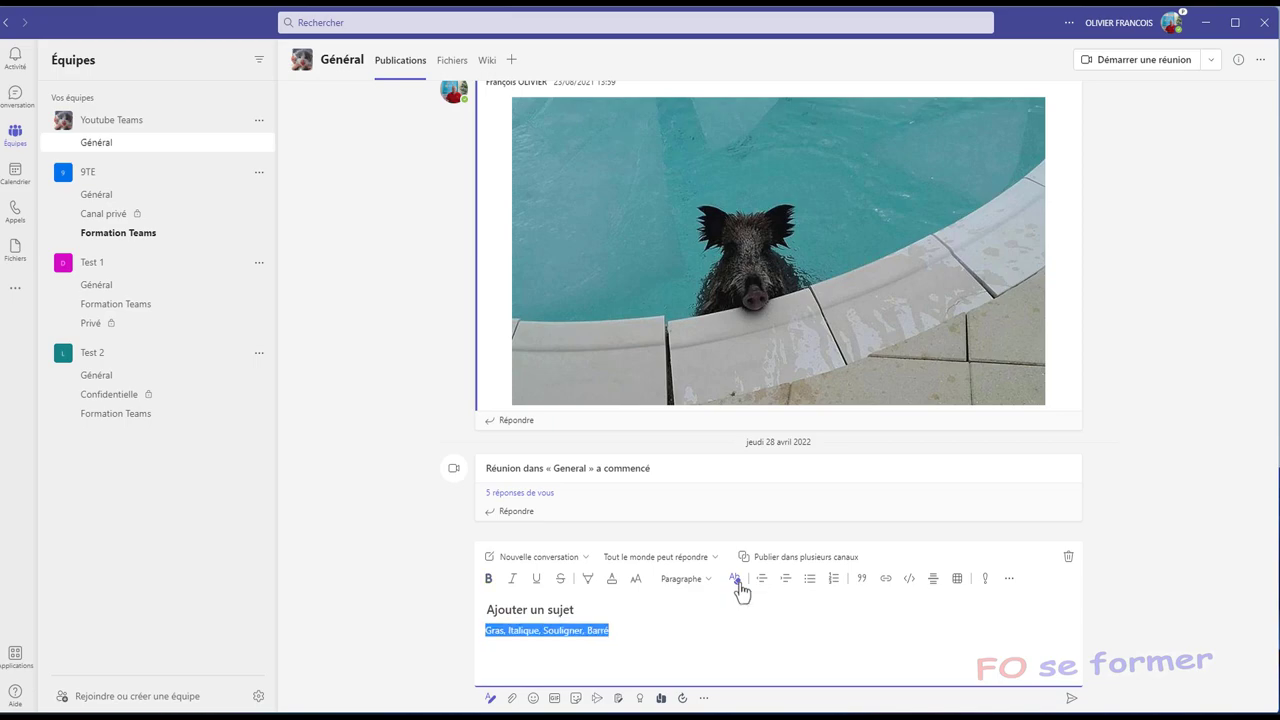
left_click(637, 627)
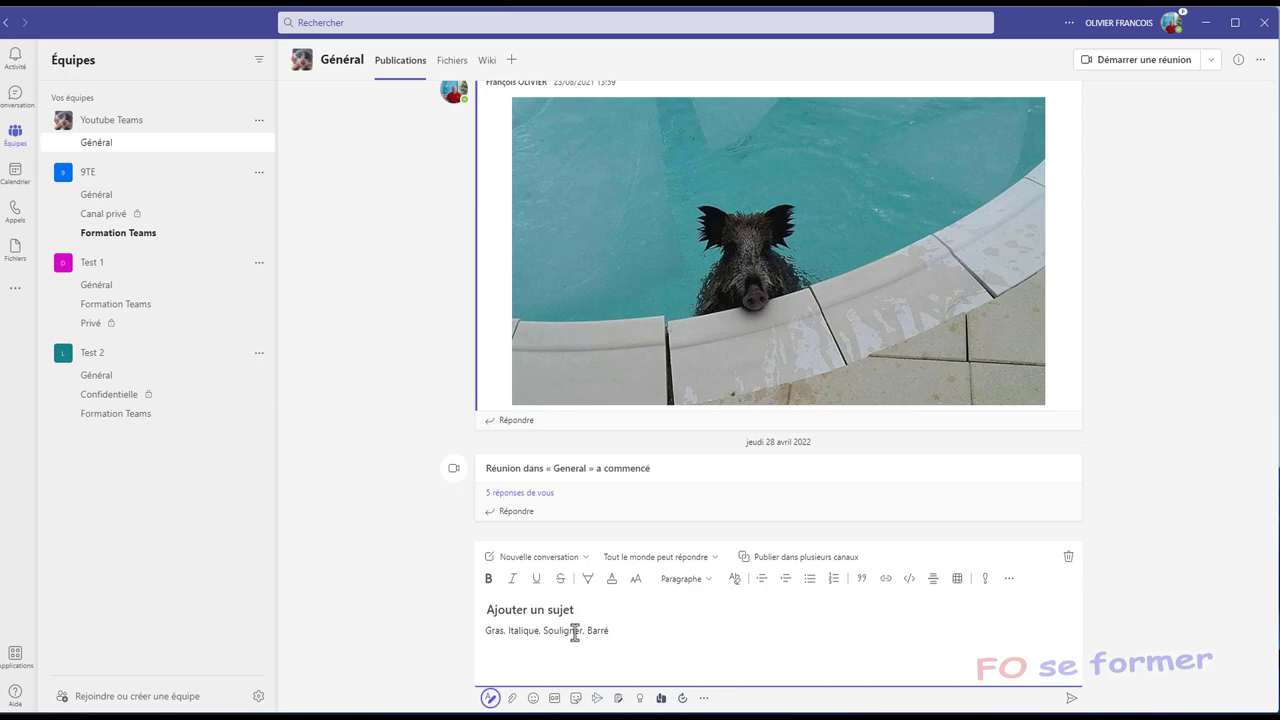
Step: Increase the message line's indent by several levels and decrease it back to the margin
left_click(486, 628)
left_click(786, 580)
left_click(785, 581)
left_click(785, 581)
left_click(785, 581)
left_click(785, 581)
left_click(785, 581)
left_click(785, 581)
left_click(785, 581)
left_click(785, 581)
left_click(785, 581)
left_click(769, 582)
left_click(769, 582)
left_click(769, 582)
left_click(769, 582)
left_click(769, 582)
left_click(769, 582)
left_click(769, 582)
left_click(769, 582)
left_click(769, 582)
left_click(769, 582)
Step: Try the message line as a bulleted list and as a numbered list, removing each list format again
left_click(809, 588)
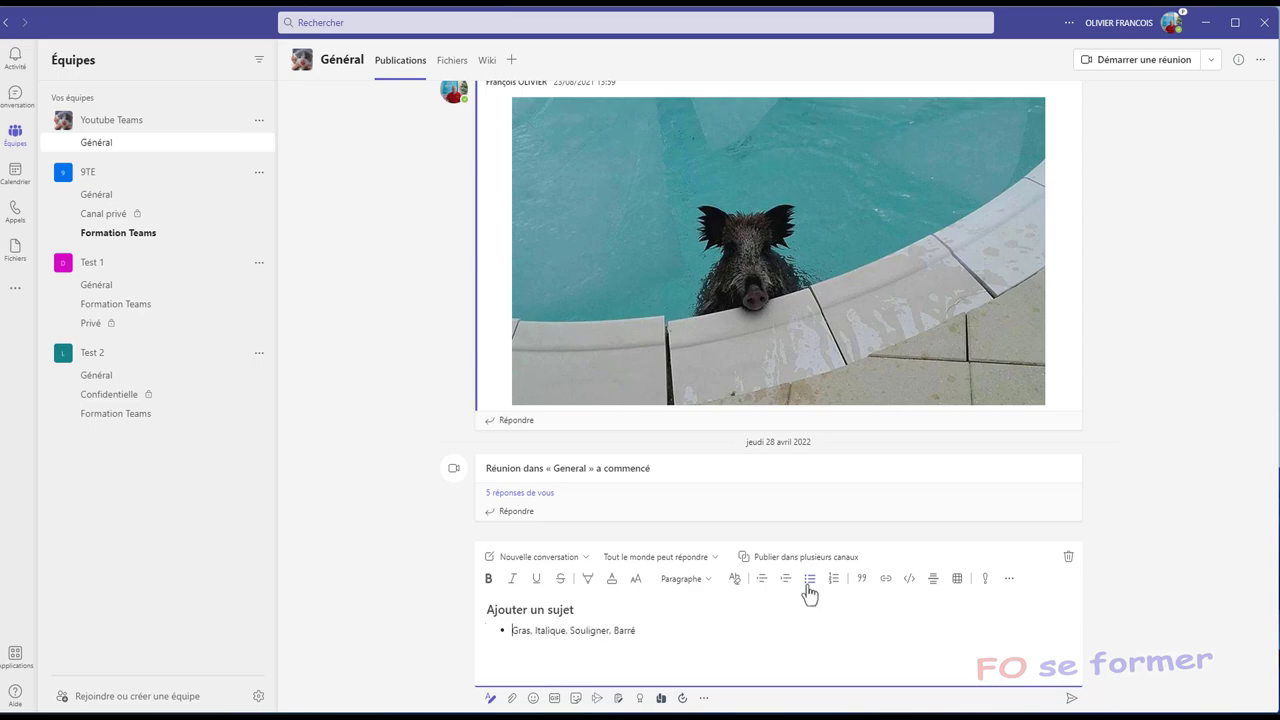
left_click(806, 588)
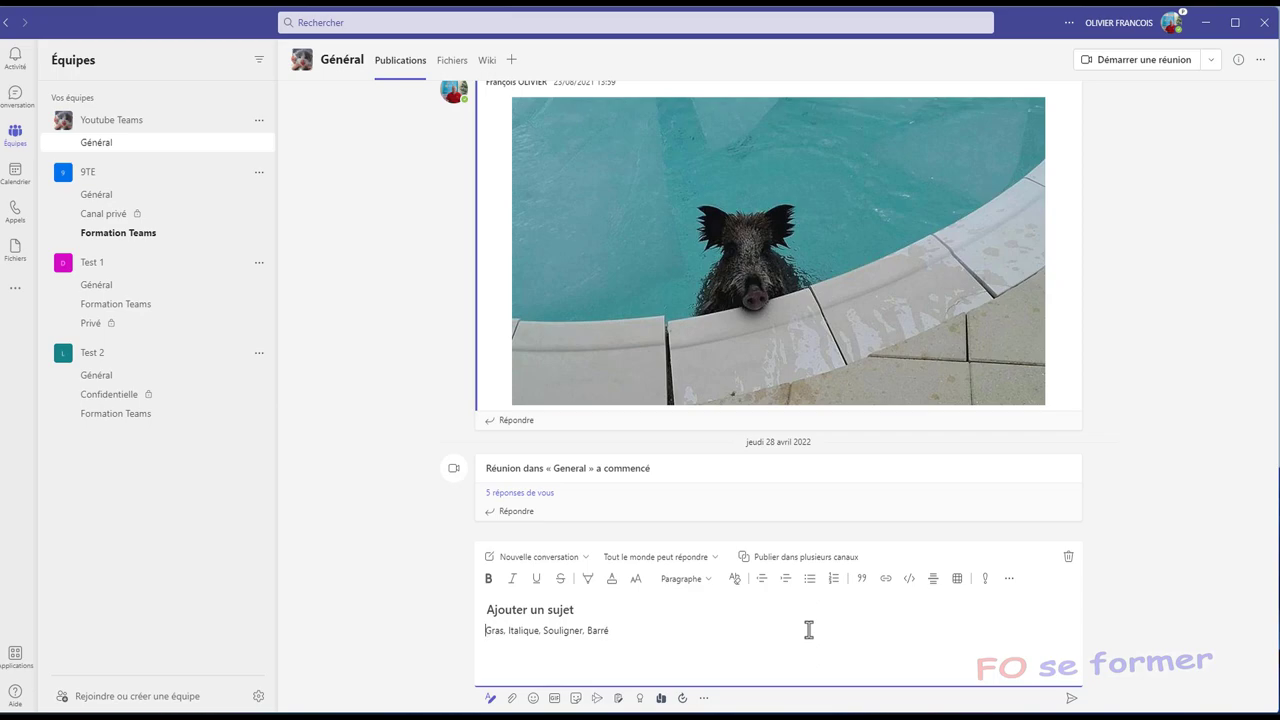
left_click(835, 579)
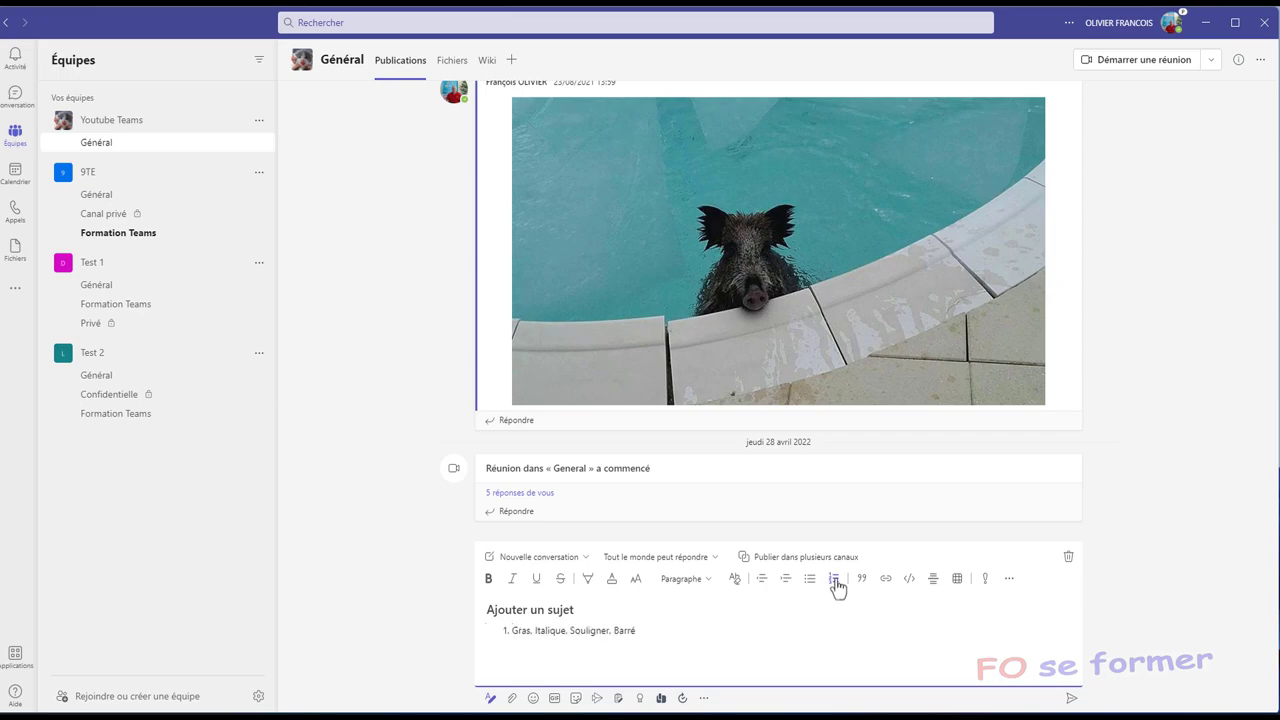
left_click(835, 579)
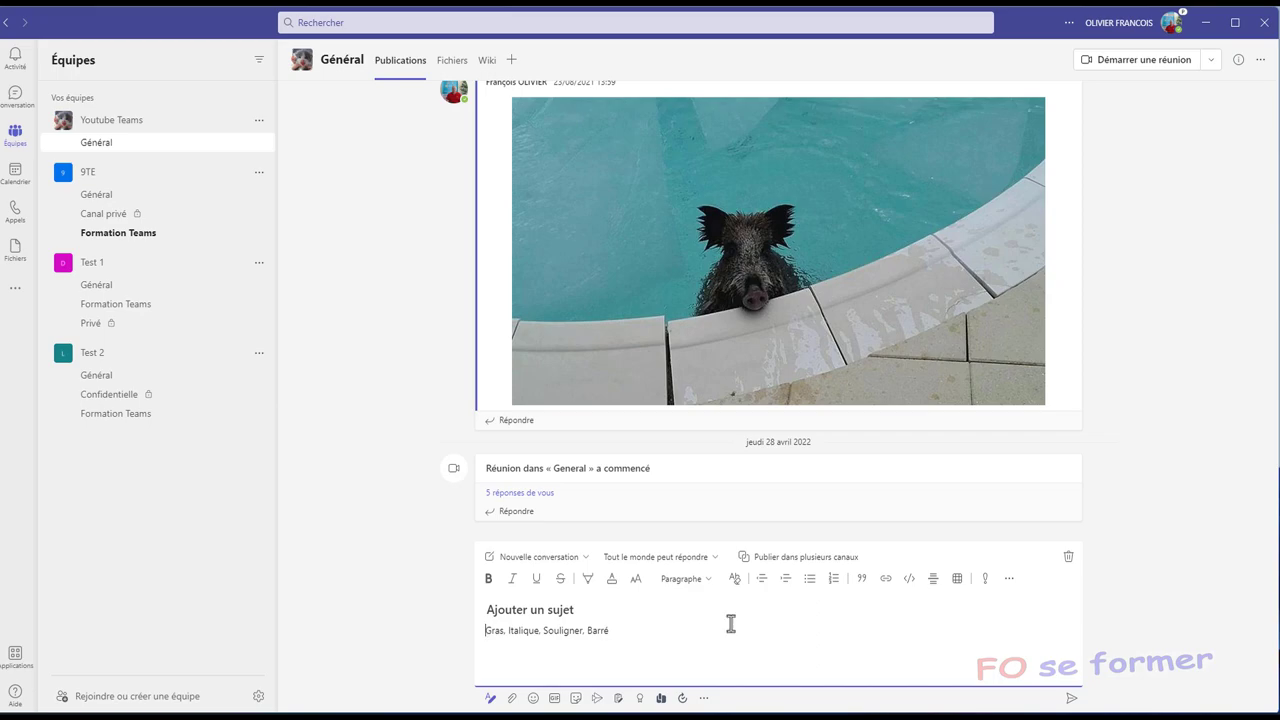
Step: Apply and remove quote formatting on the message line, and open and cancel the link insertion dialog
left_click(862, 591)
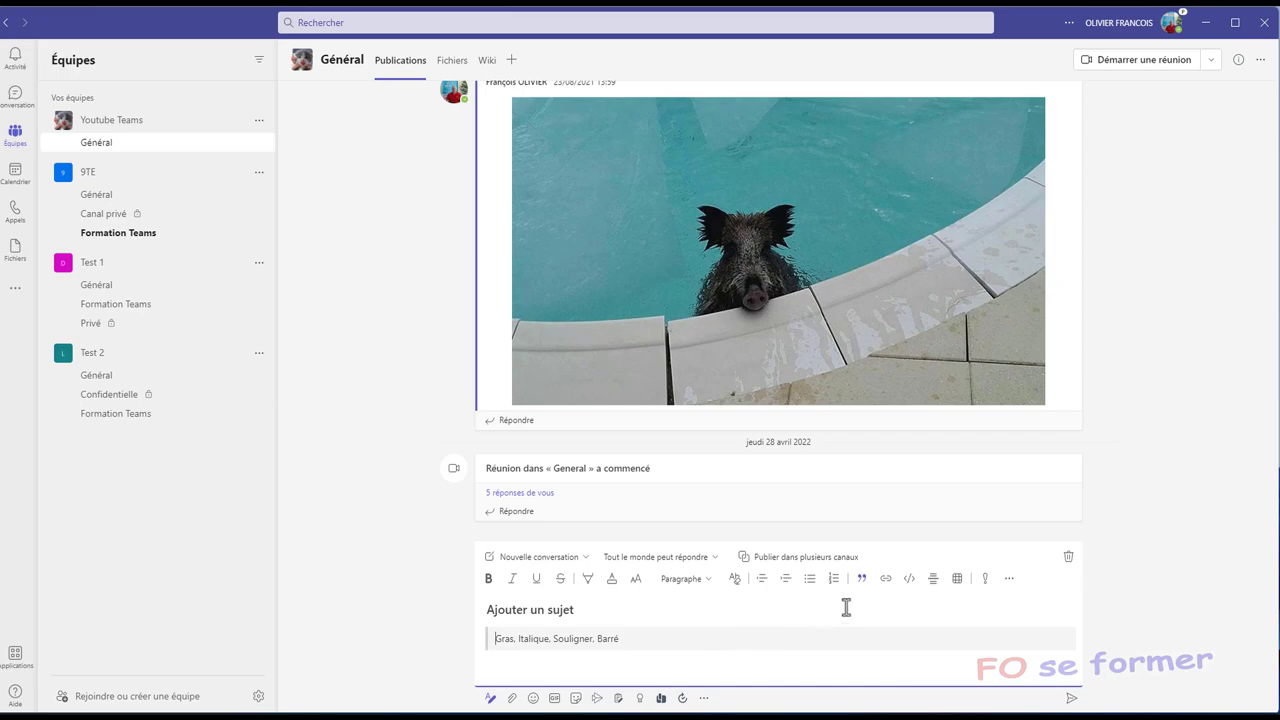
left_click(861, 580)
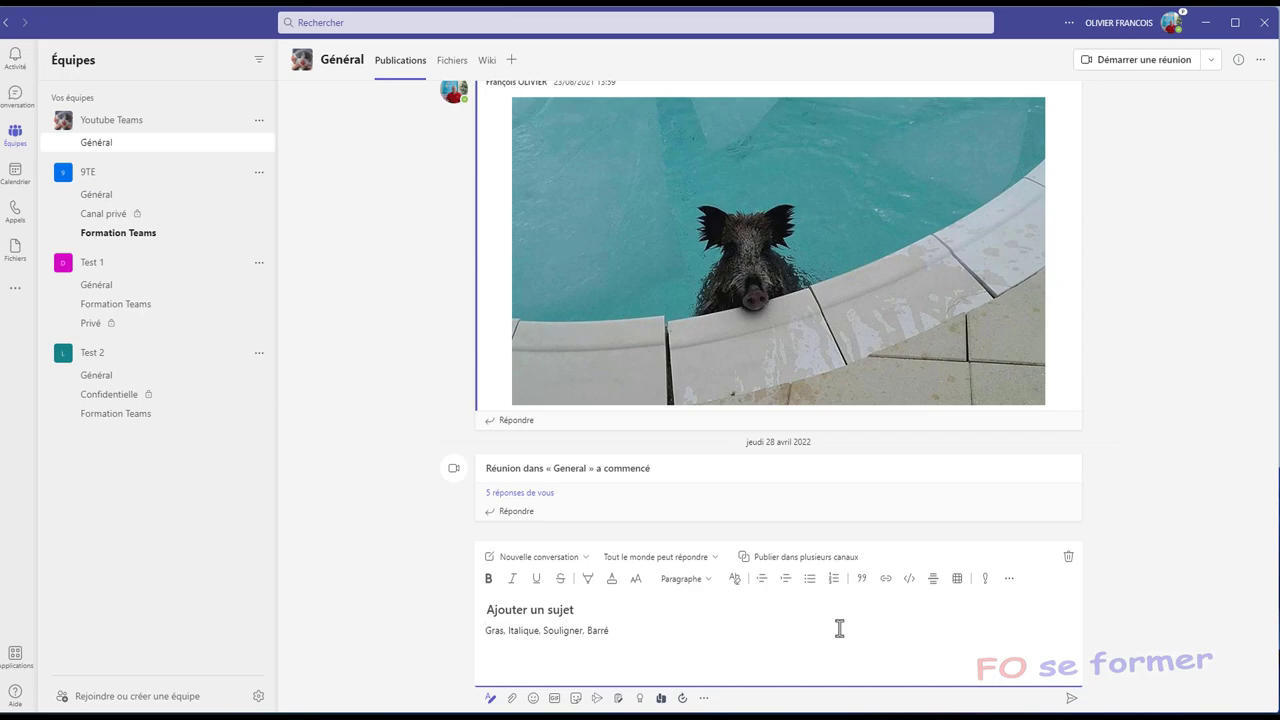
left_click(885, 579)
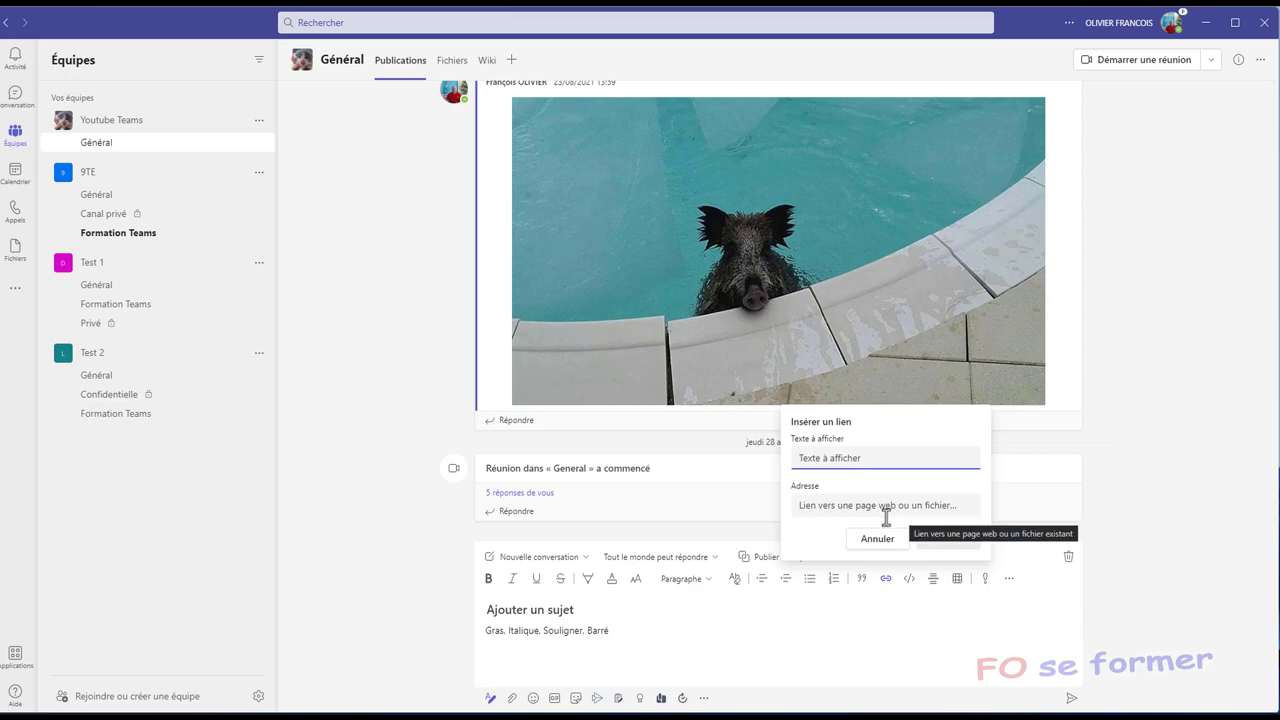
left_click(879, 536)
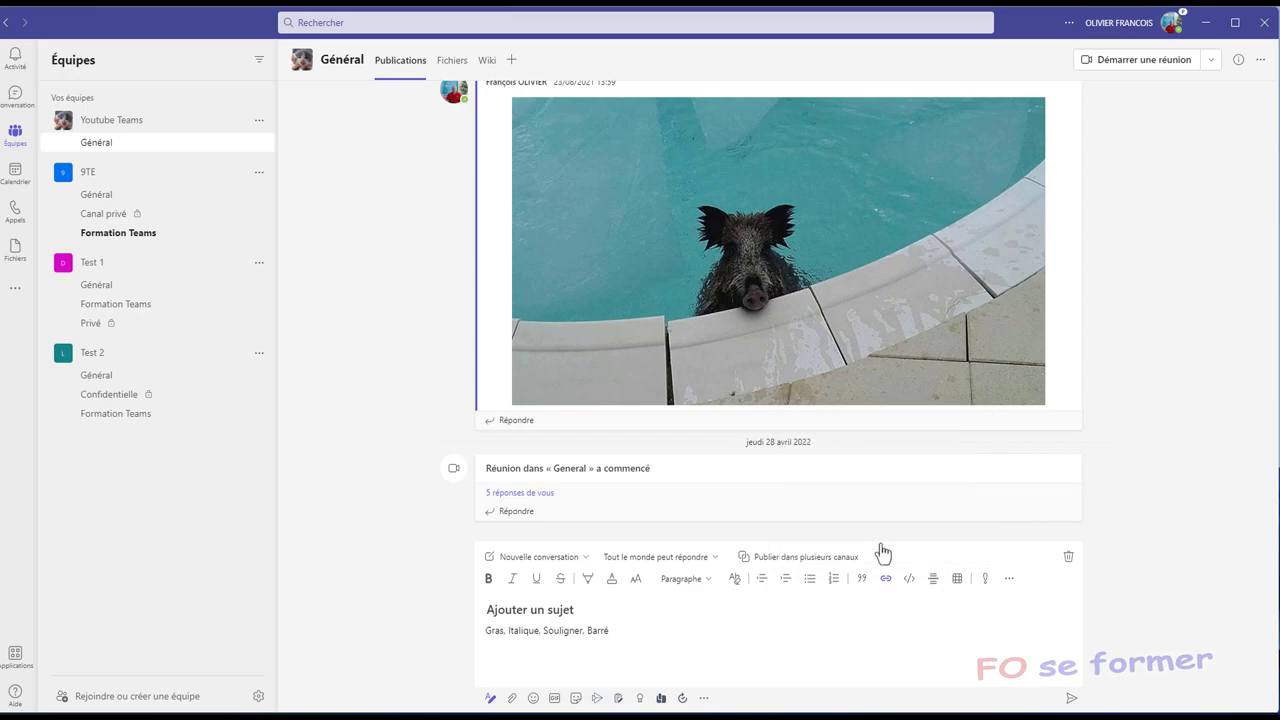
left_click(634, 630)
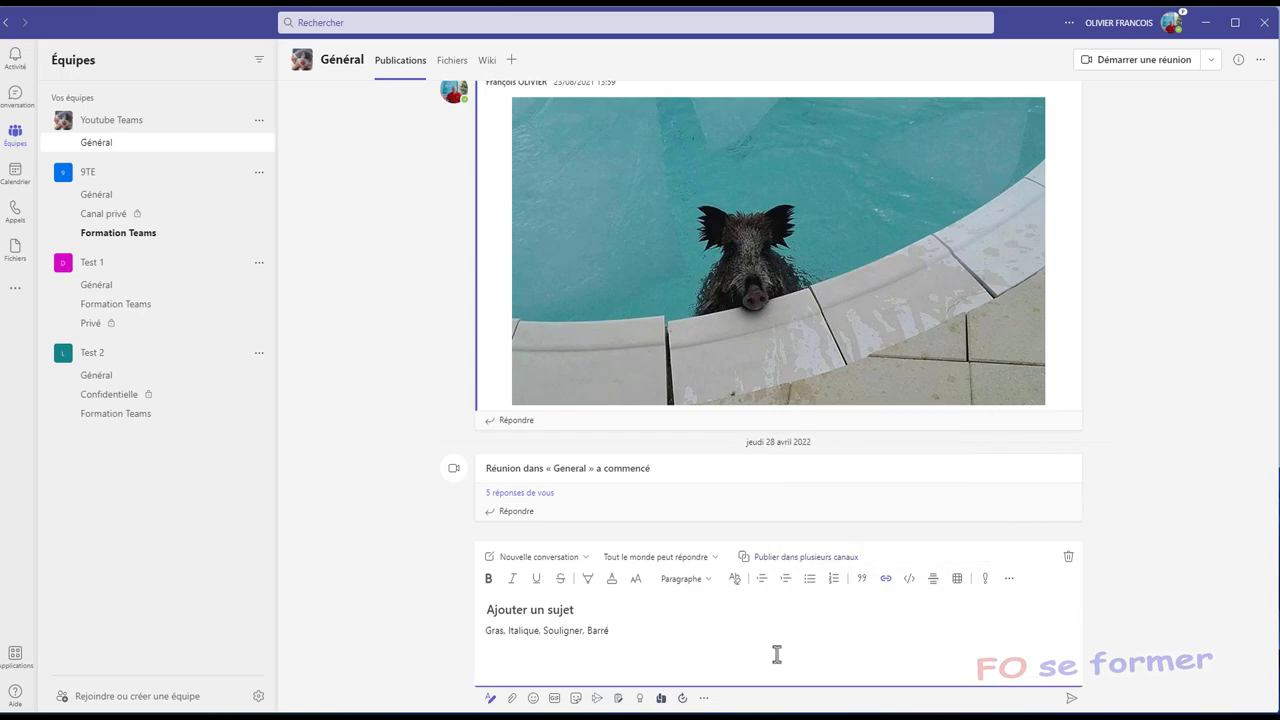
Step: Examine the languages offered for a code snippet and cancel without inserting one
left_click(910, 582)
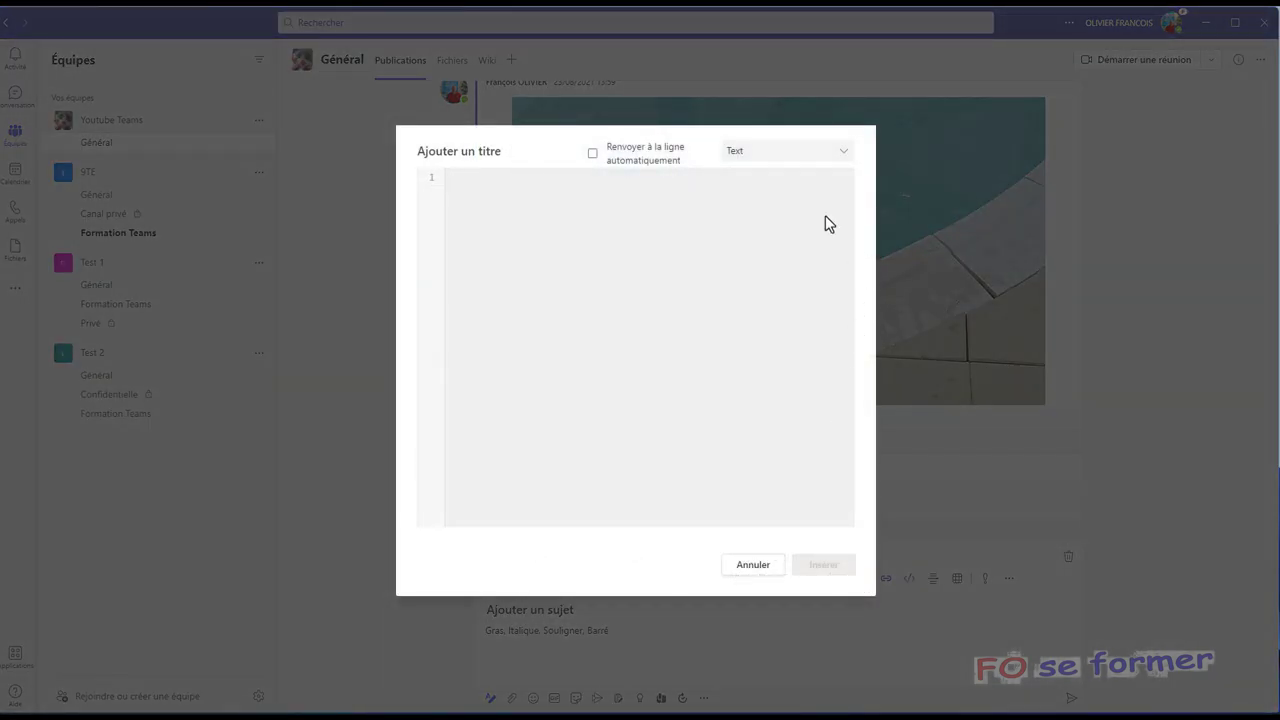
left_click(820, 160)
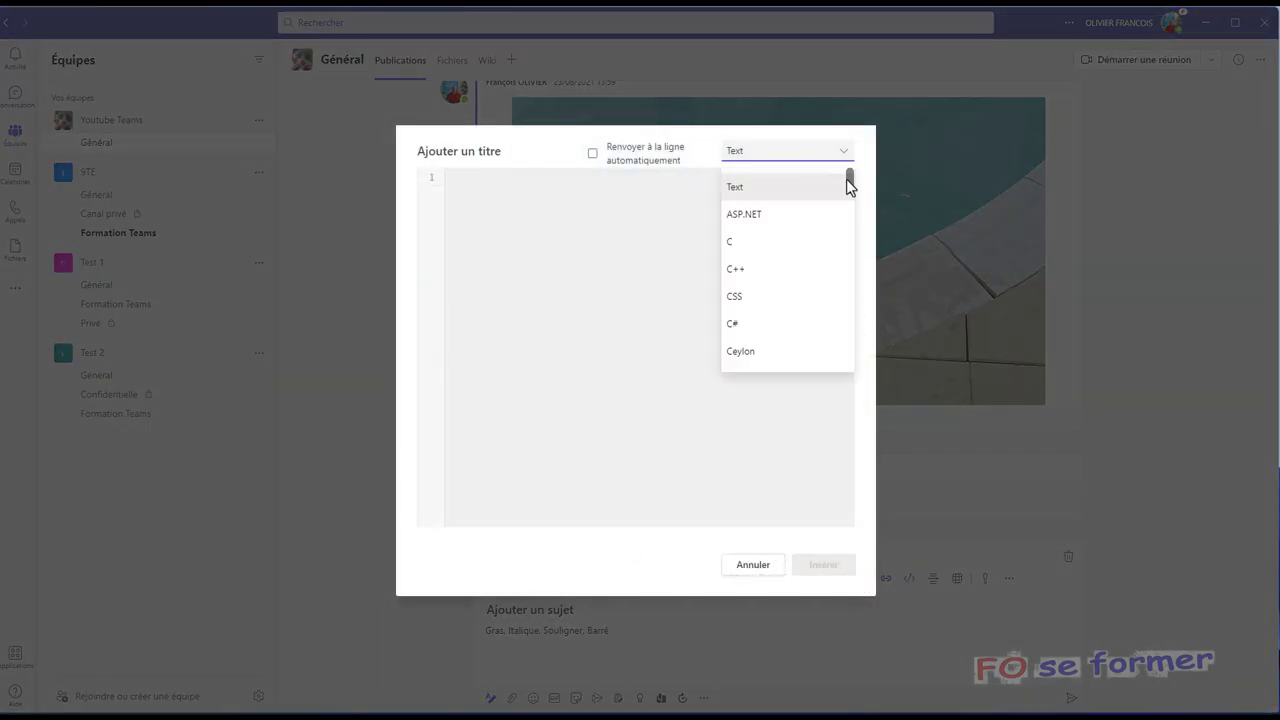
scroll(828, 243, "down", 5)
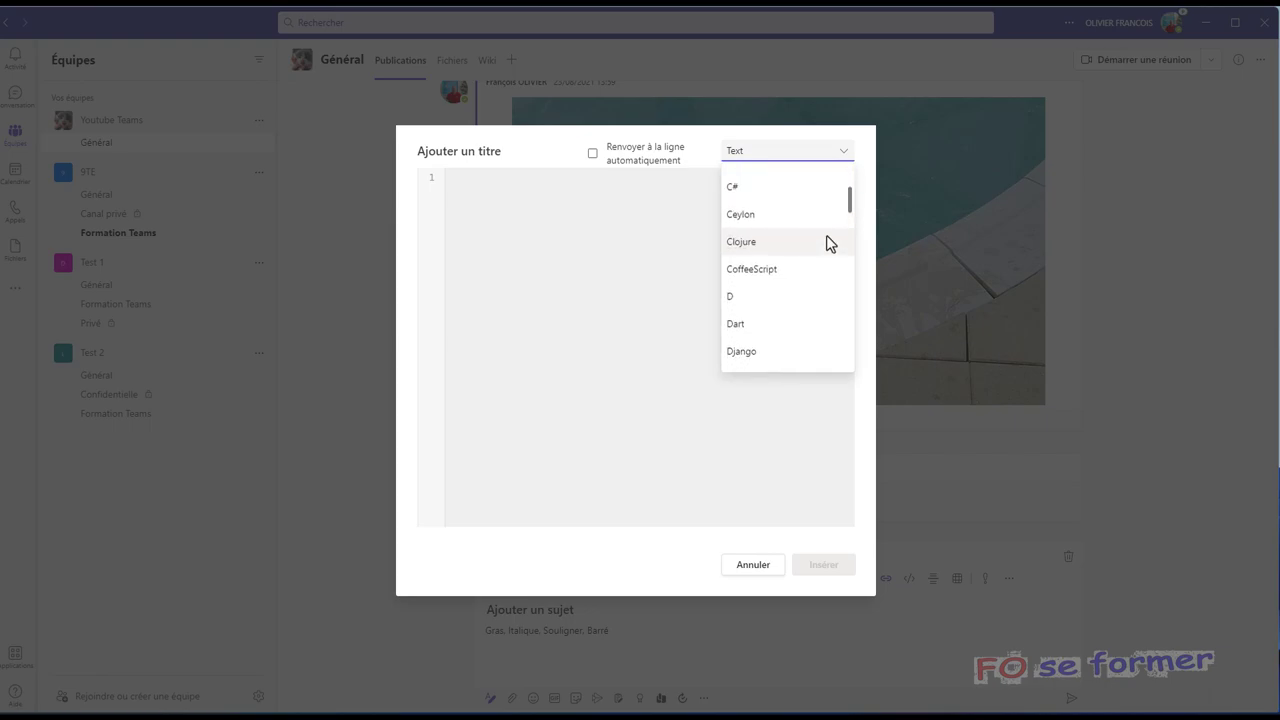
left_click_drag(847, 203, 842, 366)
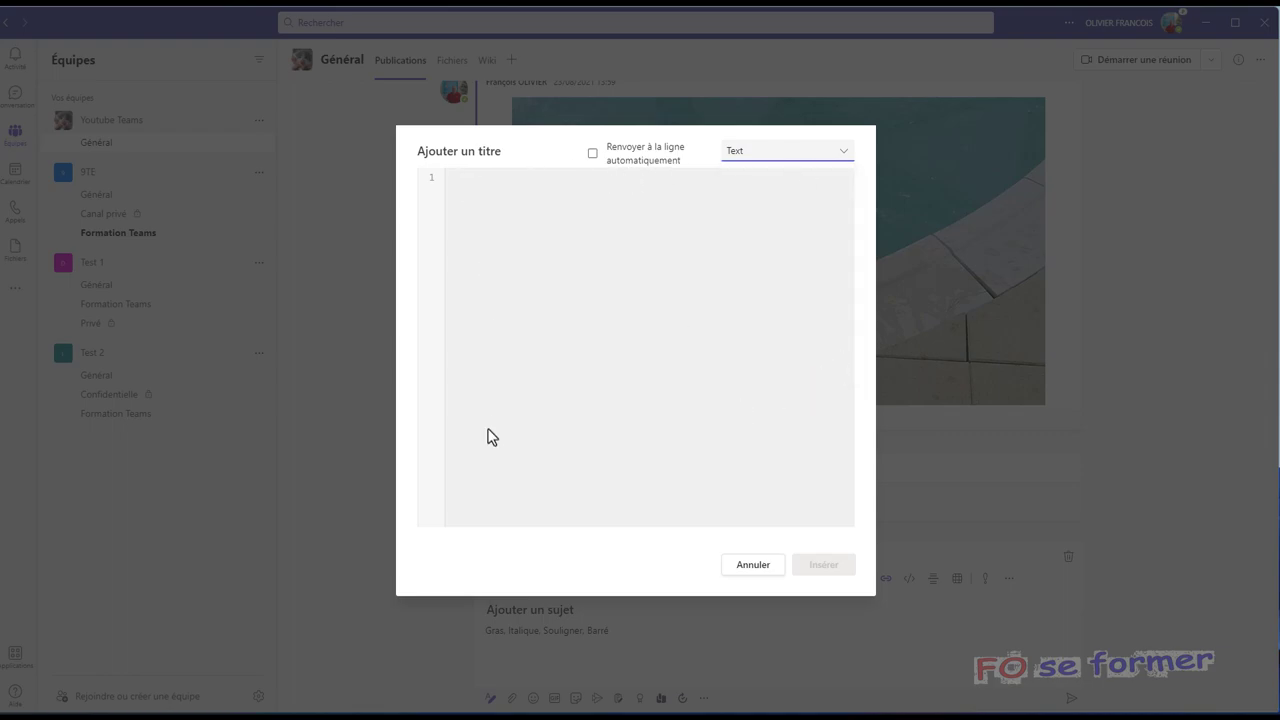
left_click(756, 568)
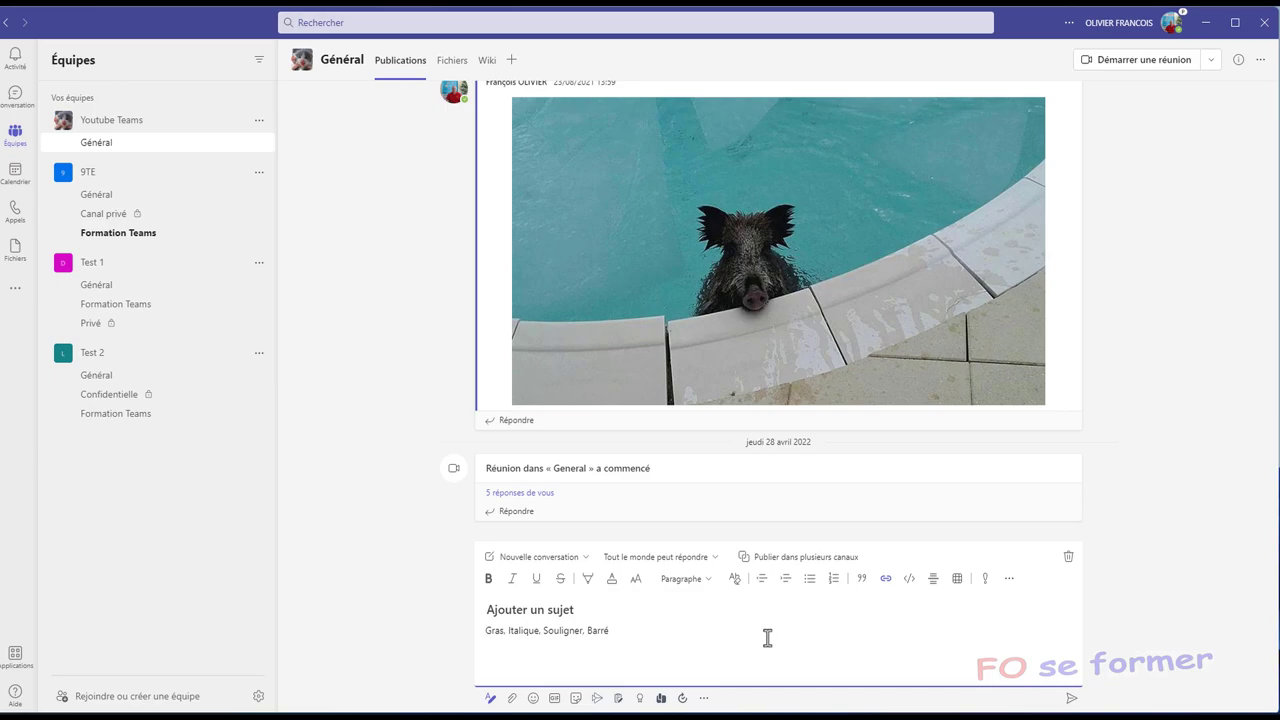
Step: Insert and delete a horizontal rule below the message line, and insert a table with three columns and four rows there
left_click(933, 579)
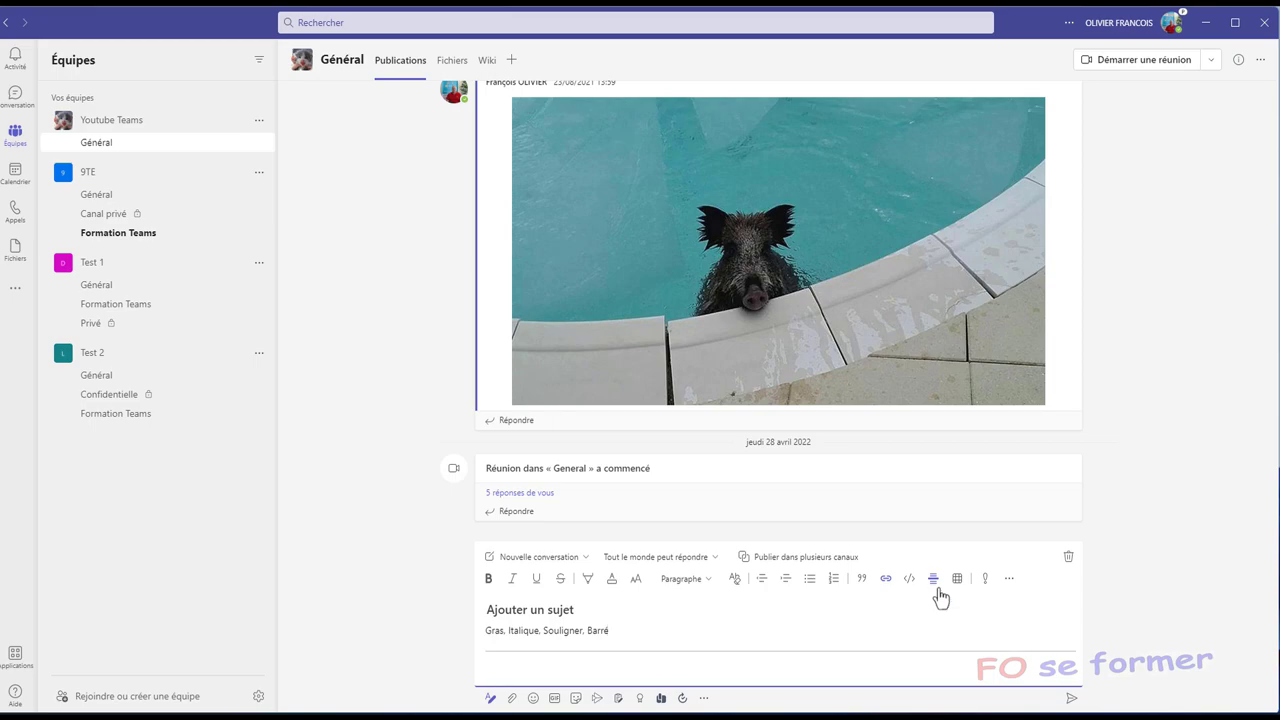
key("BackSpace")
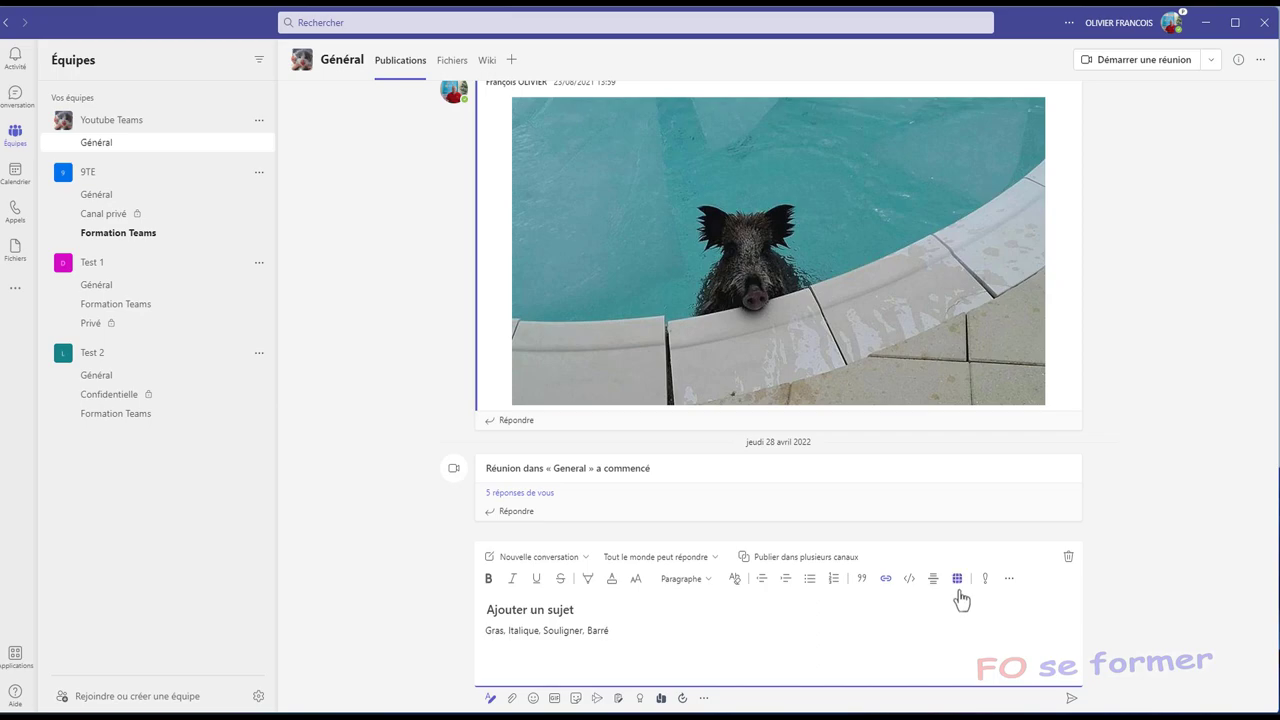
left_click(958, 586)
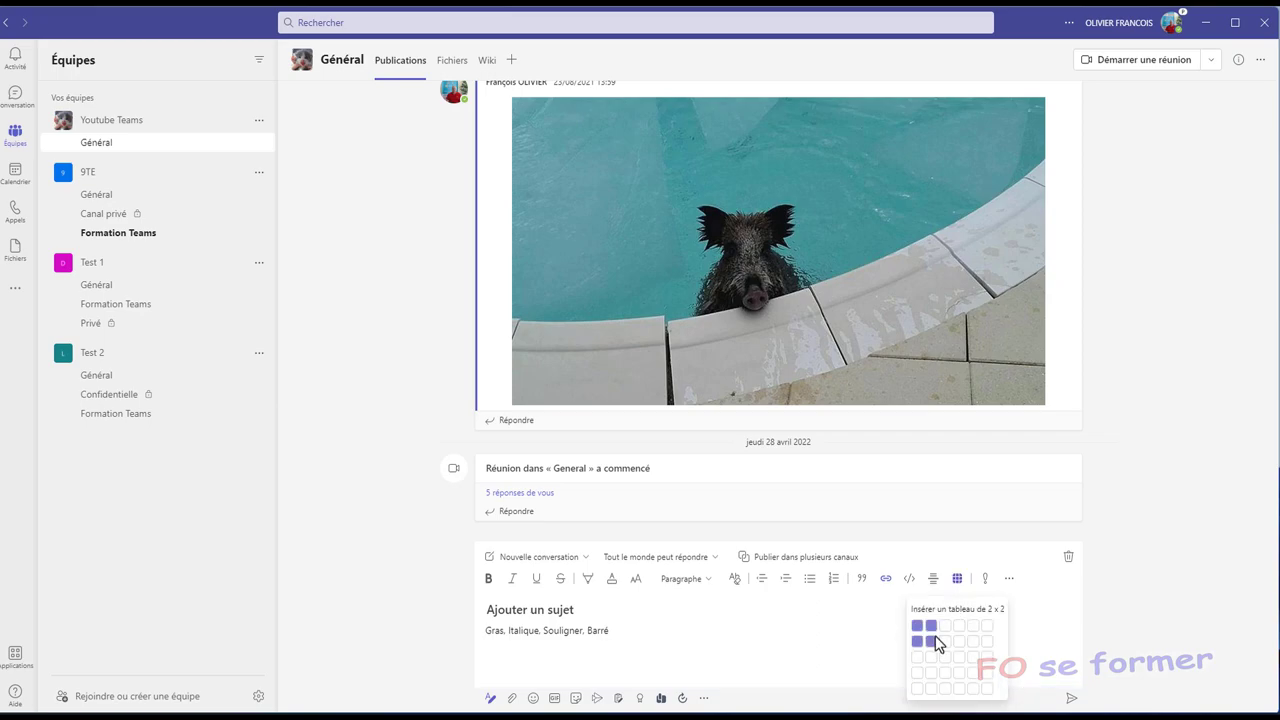
left_click(943, 676)
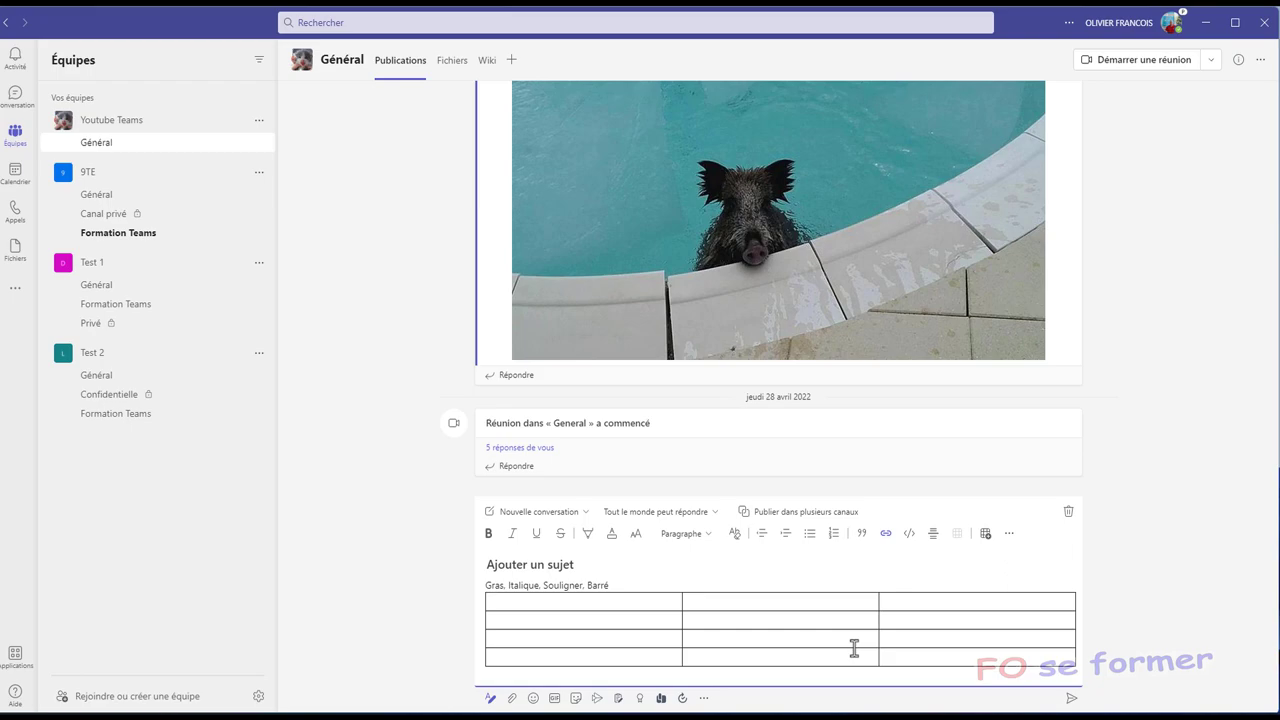
Step: Enter ICI in the middle cell of the table's second row and highlight the text in yellow
left_click(729, 618)
type("ICI")
mouse_move(707, 619)
left_mouse_down()
mouse_move(675, 621)
mouse_move(700, 617)
mouse_move(686, 620)
left_mouse_up()
left_click(612, 540)
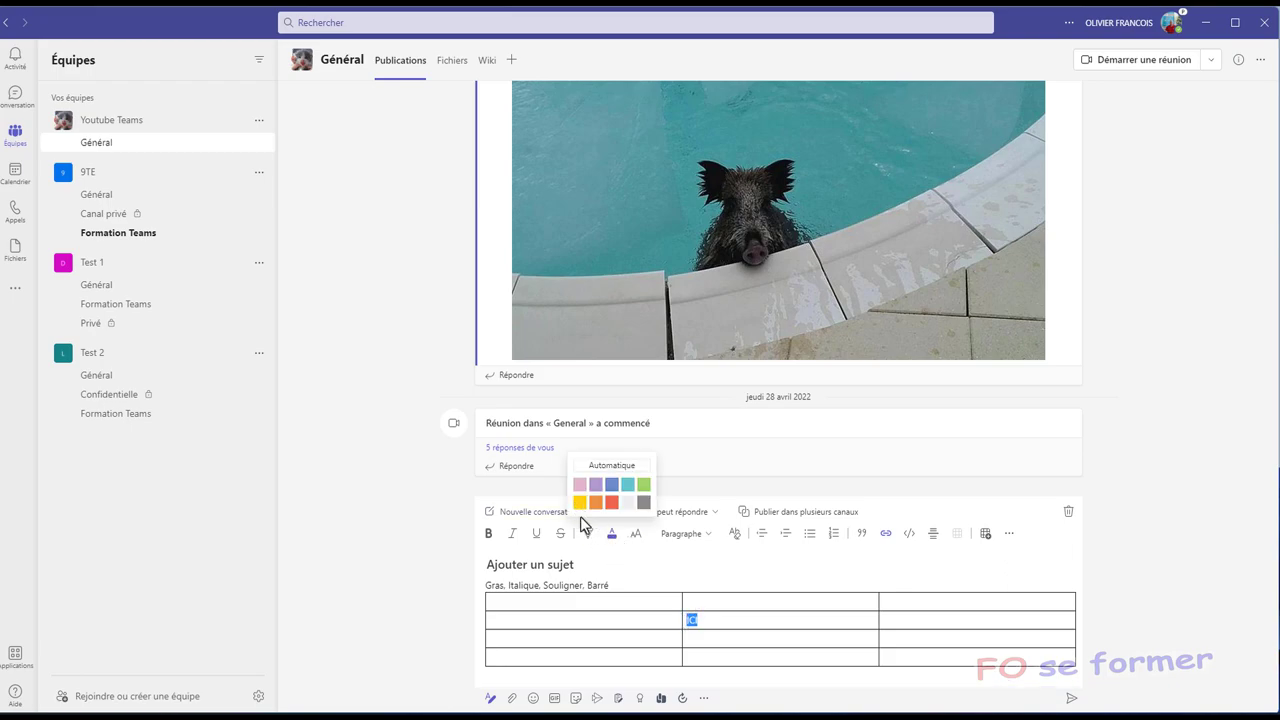
left_click(587, 533)
left_click(552, 507)
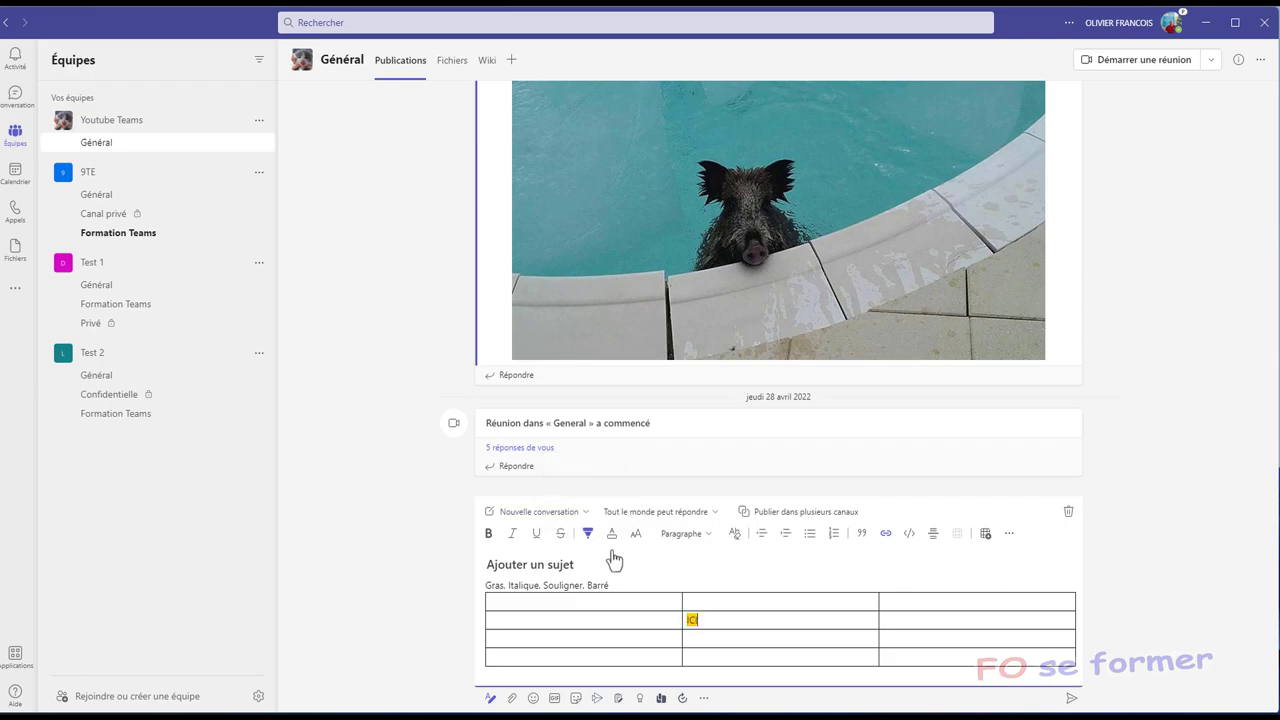
Step: Make the text ICI in the table larger and bold
double_click(691, 620)
left_click(640, 537)
left_click(620, 468)
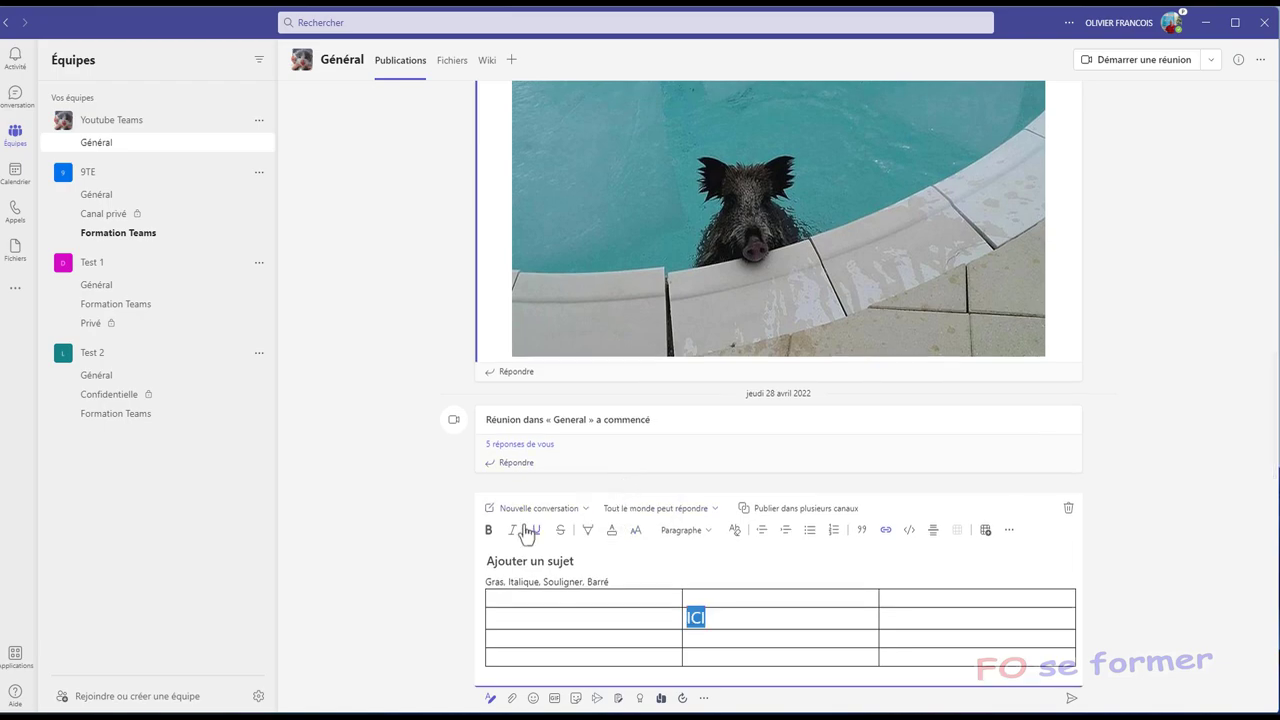
left_click(489, 530)
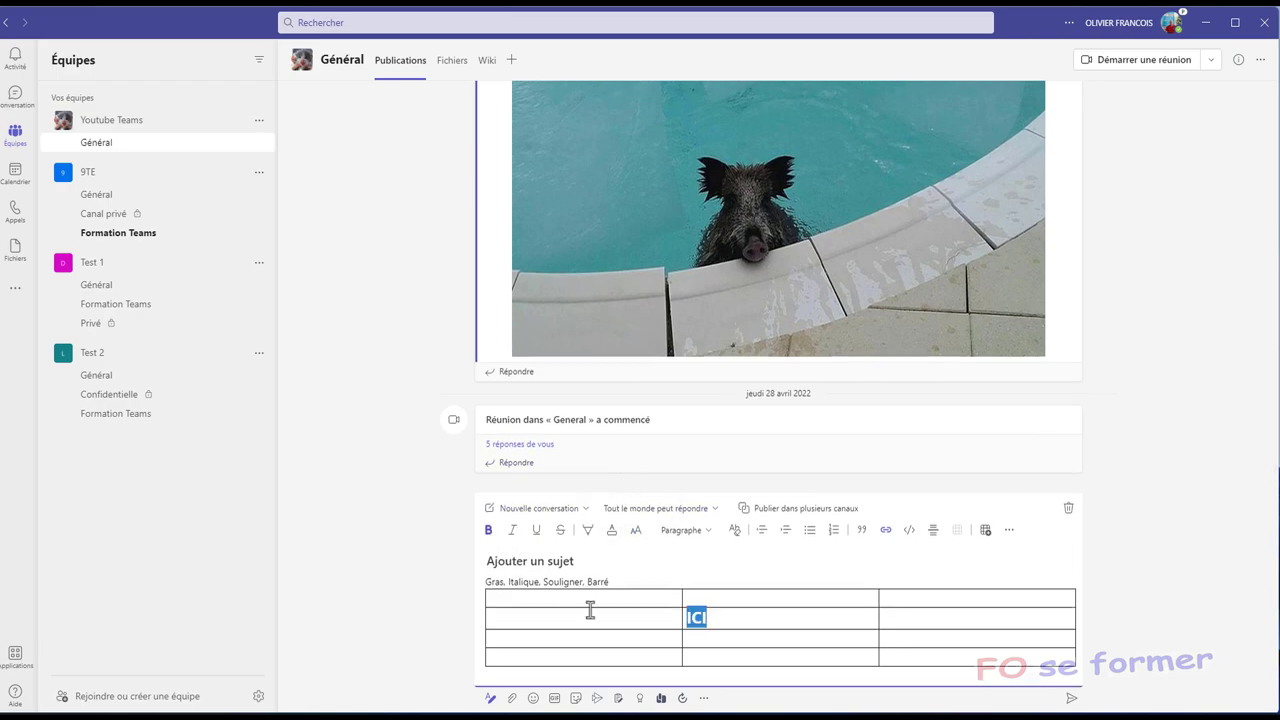
left_click(720, 638)
left_click(718, 617)
Step: Insert a new column to the left of the column containing ICI
left_click(1009, 531)
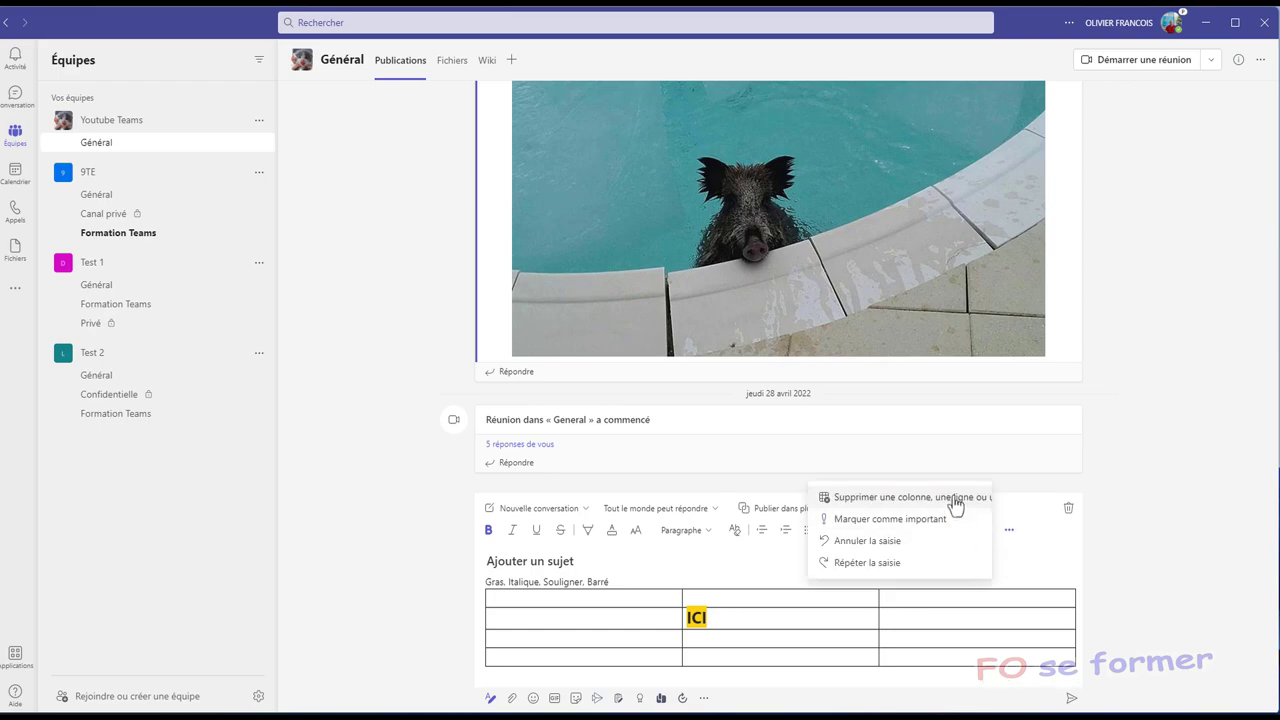
left_click(1012, 562)
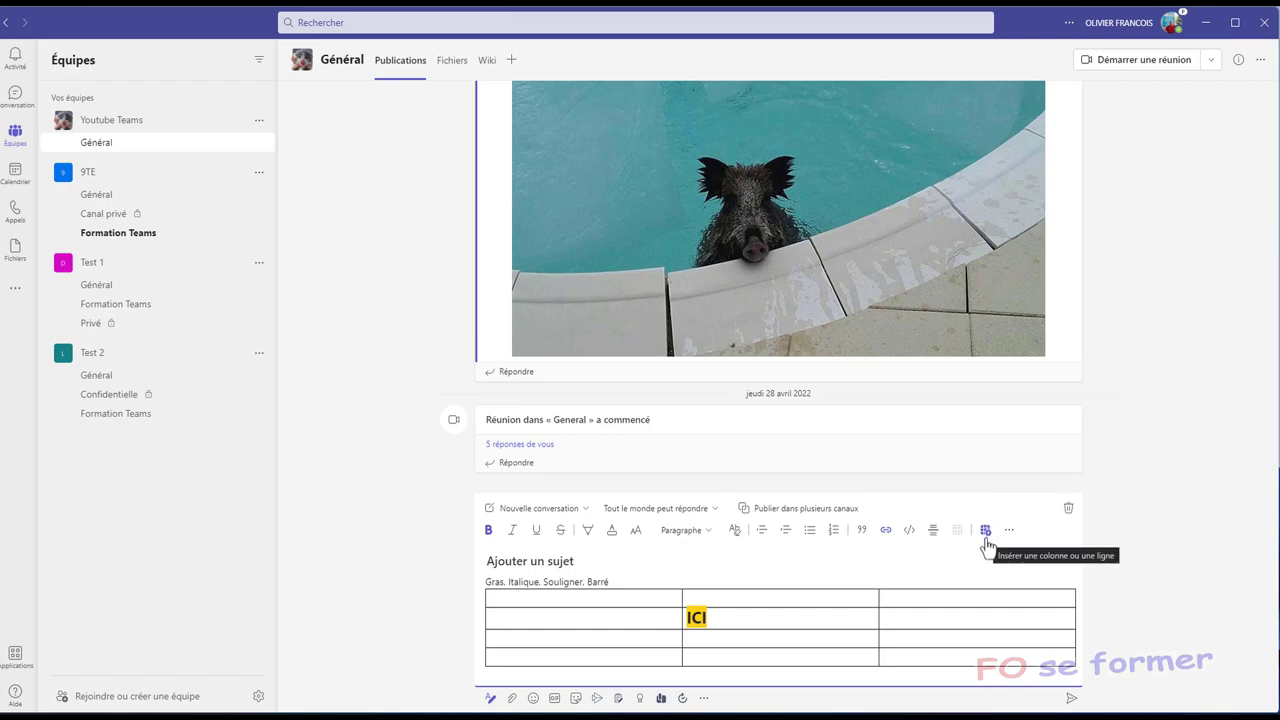
left_click(986, 537)
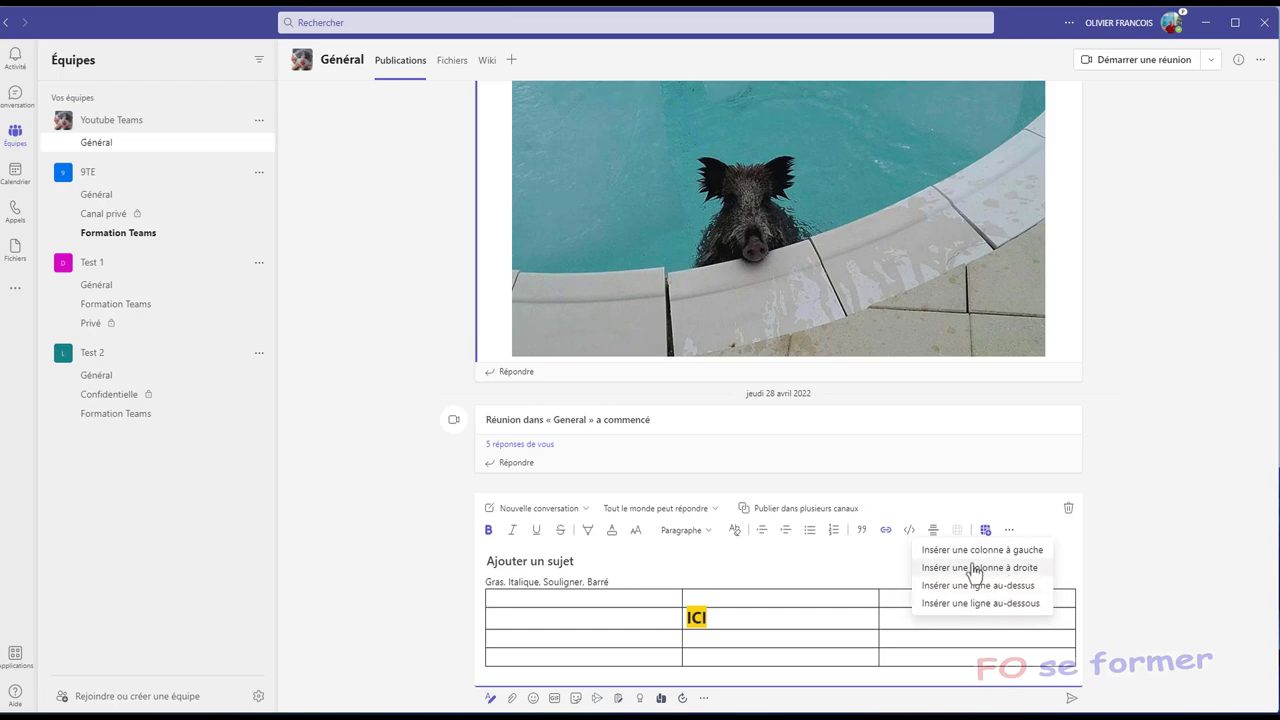
left_click(987, 552)
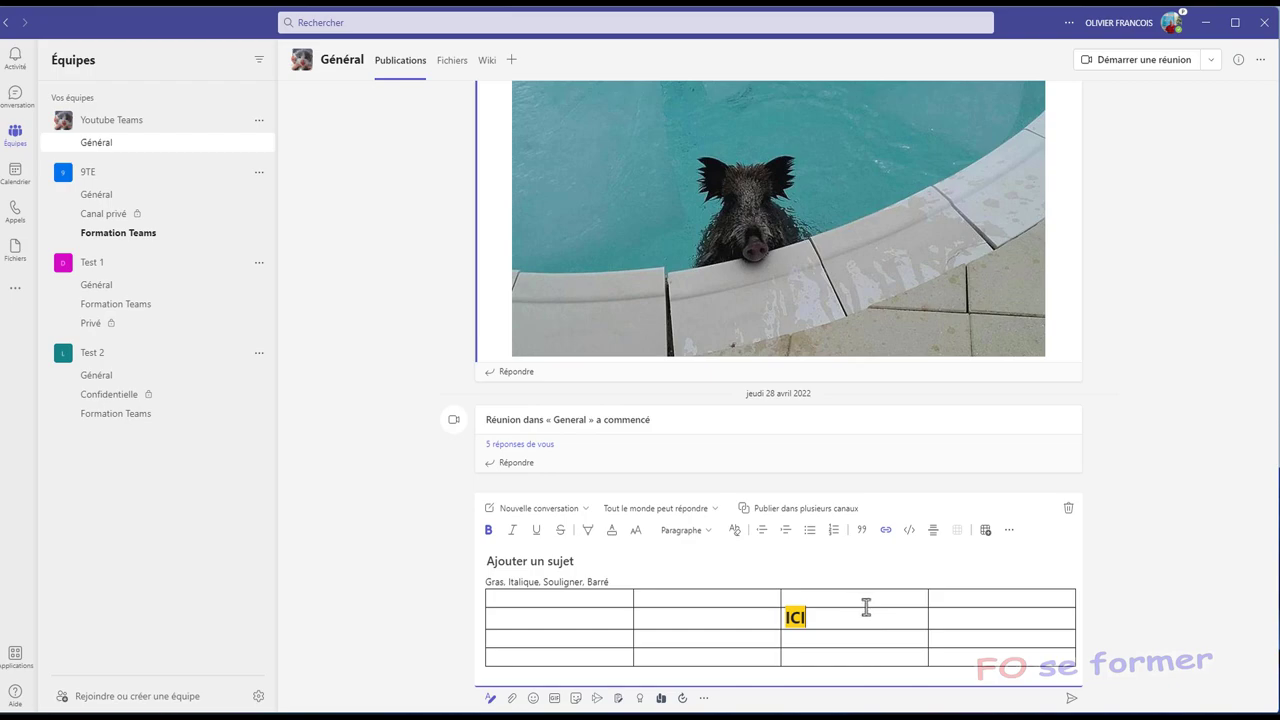
Step: Delete the table column that contains the text ICI
left_click(1008, 532)
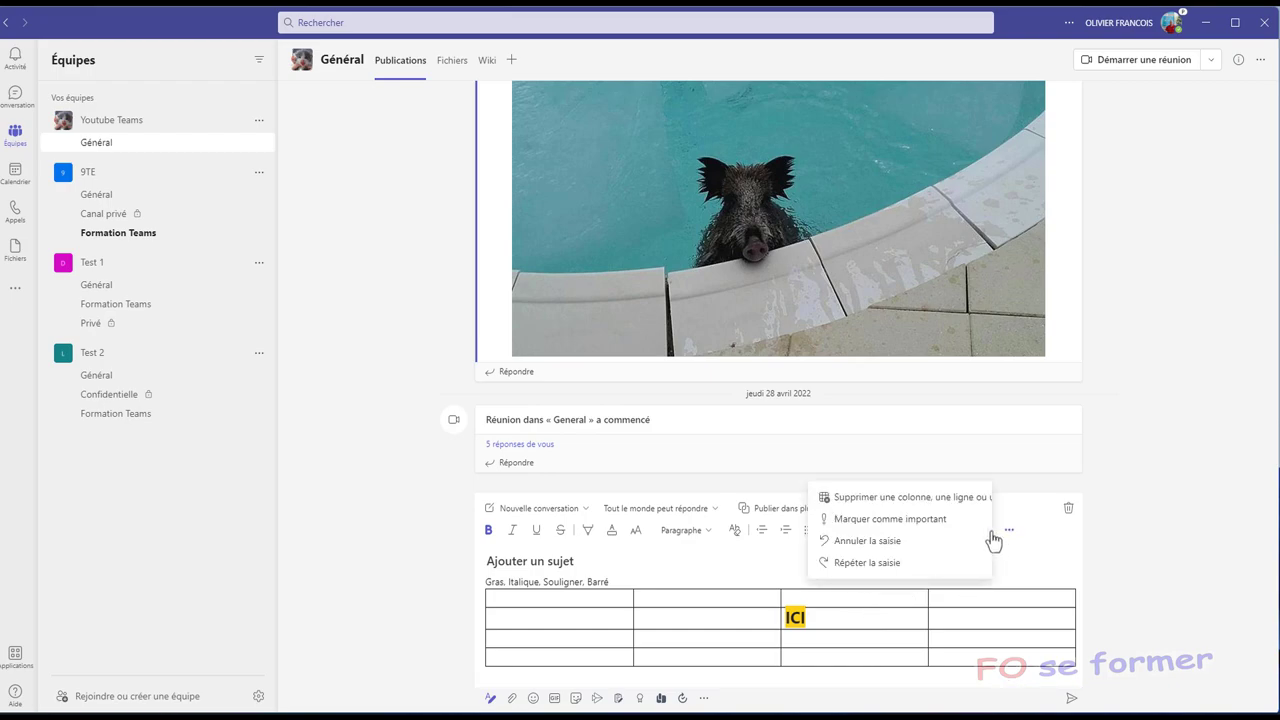
left_click(906, 511)
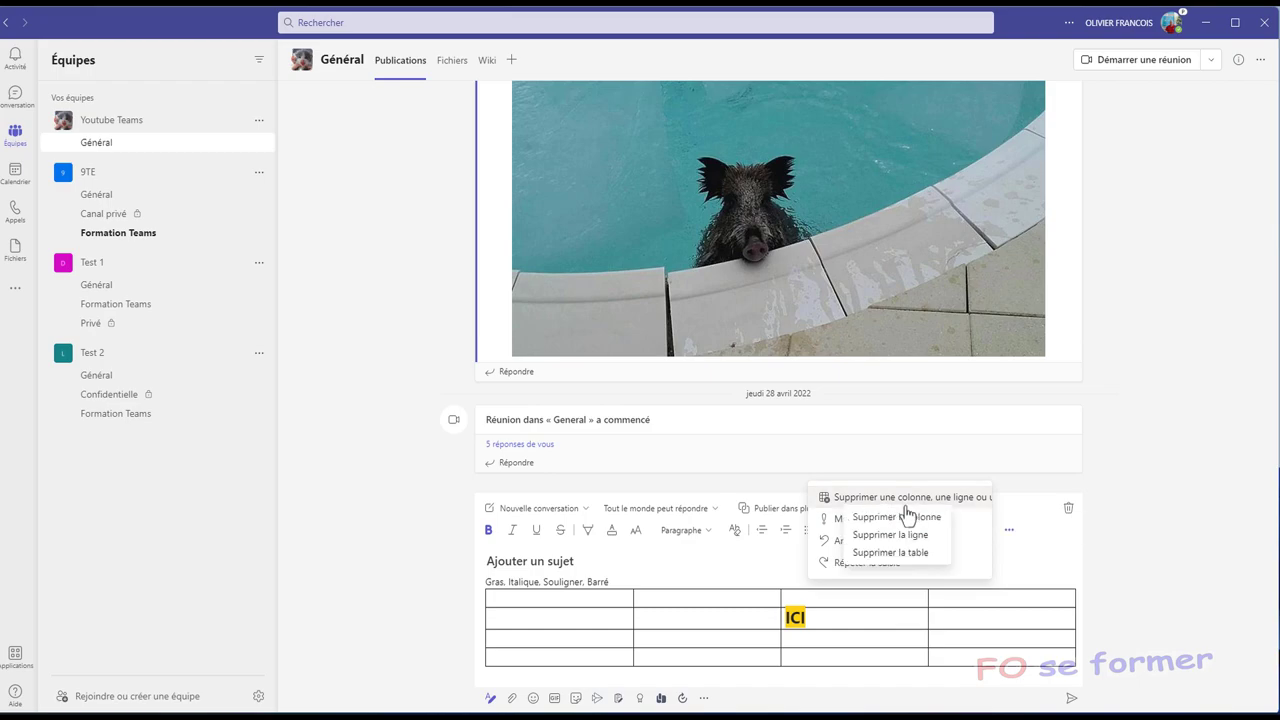
left_click(831, 611)
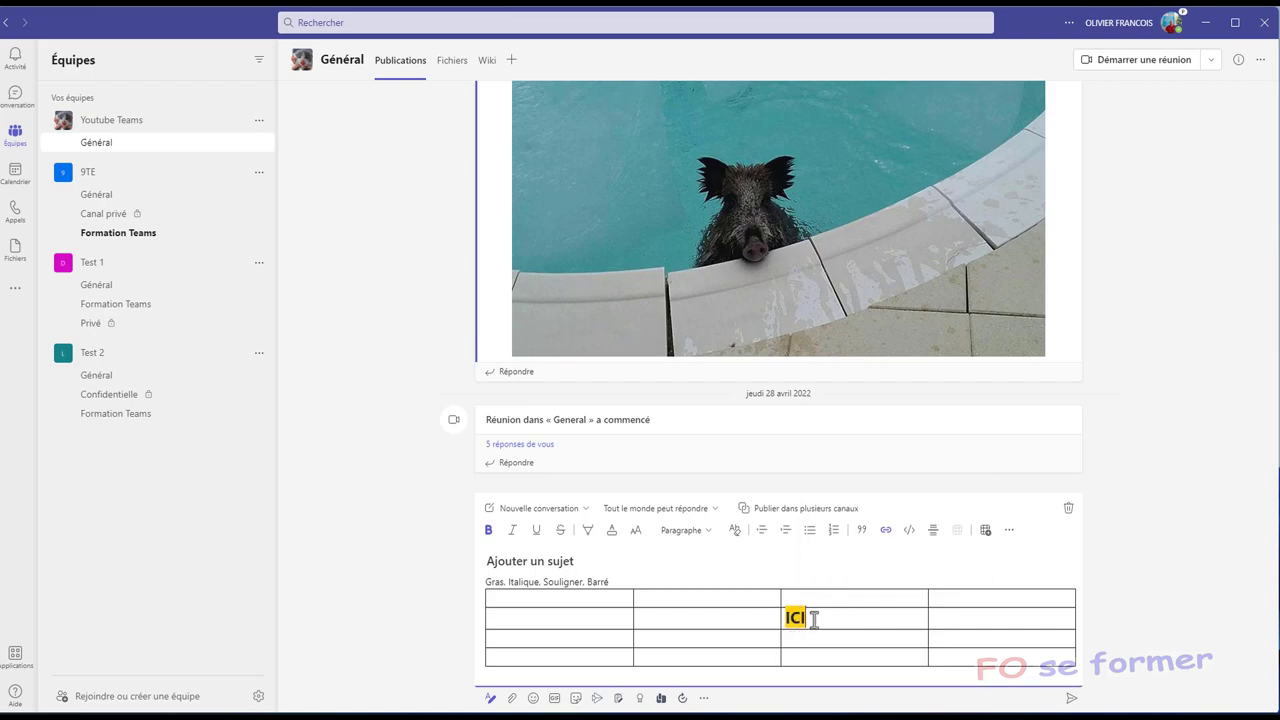
left_click(1007, 533)
mouse_move(938, 500)
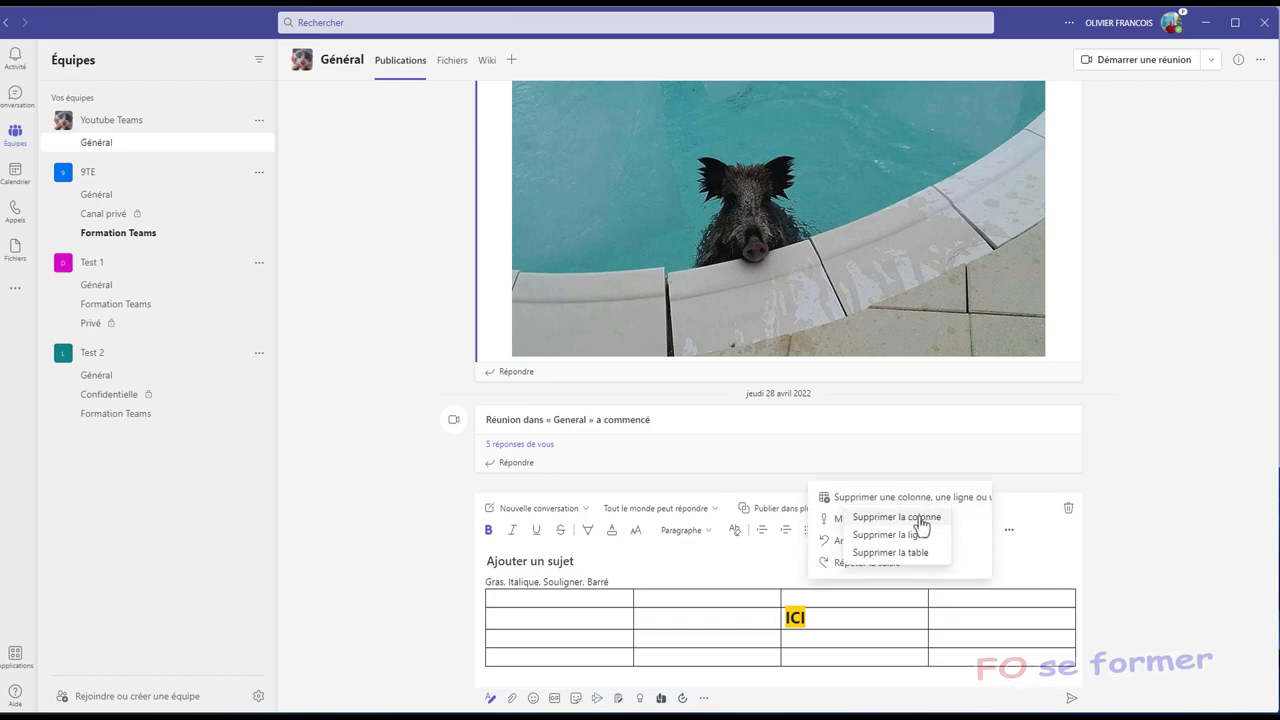
left_click(920, 524)
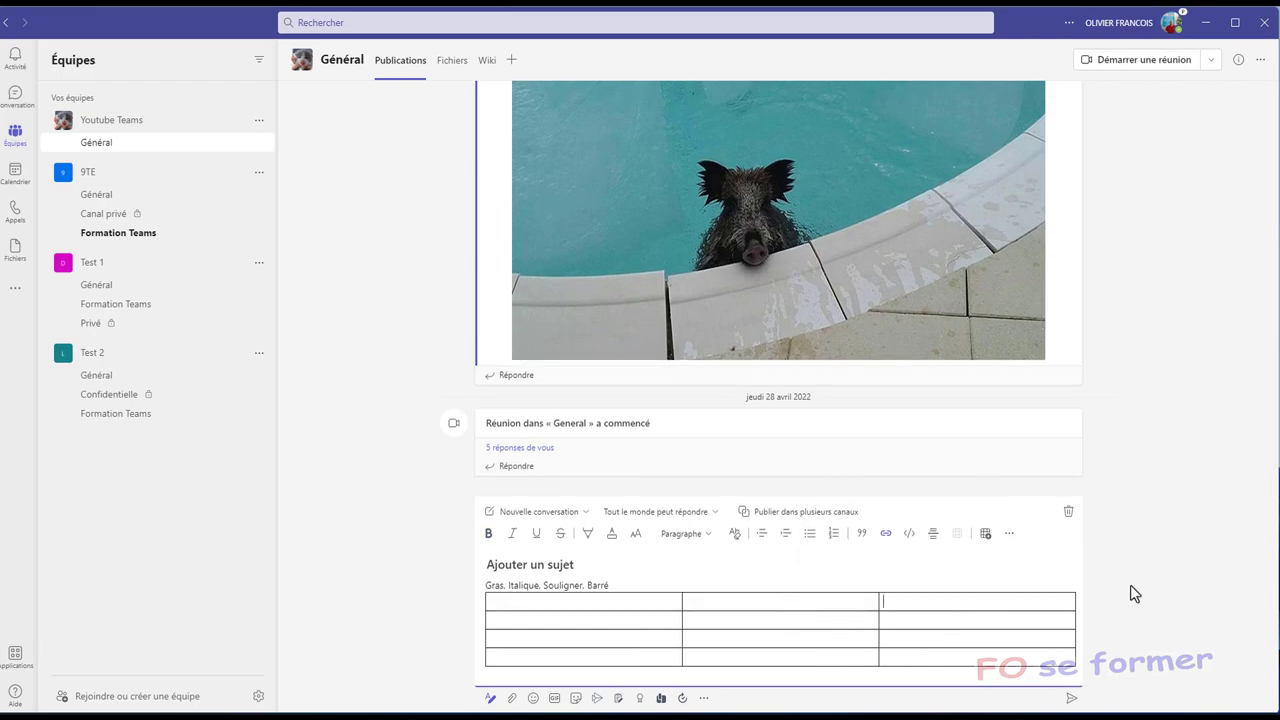
Step: Delete the entire table from the message
left_click(1008, 540)
mouse_move(945, 516)
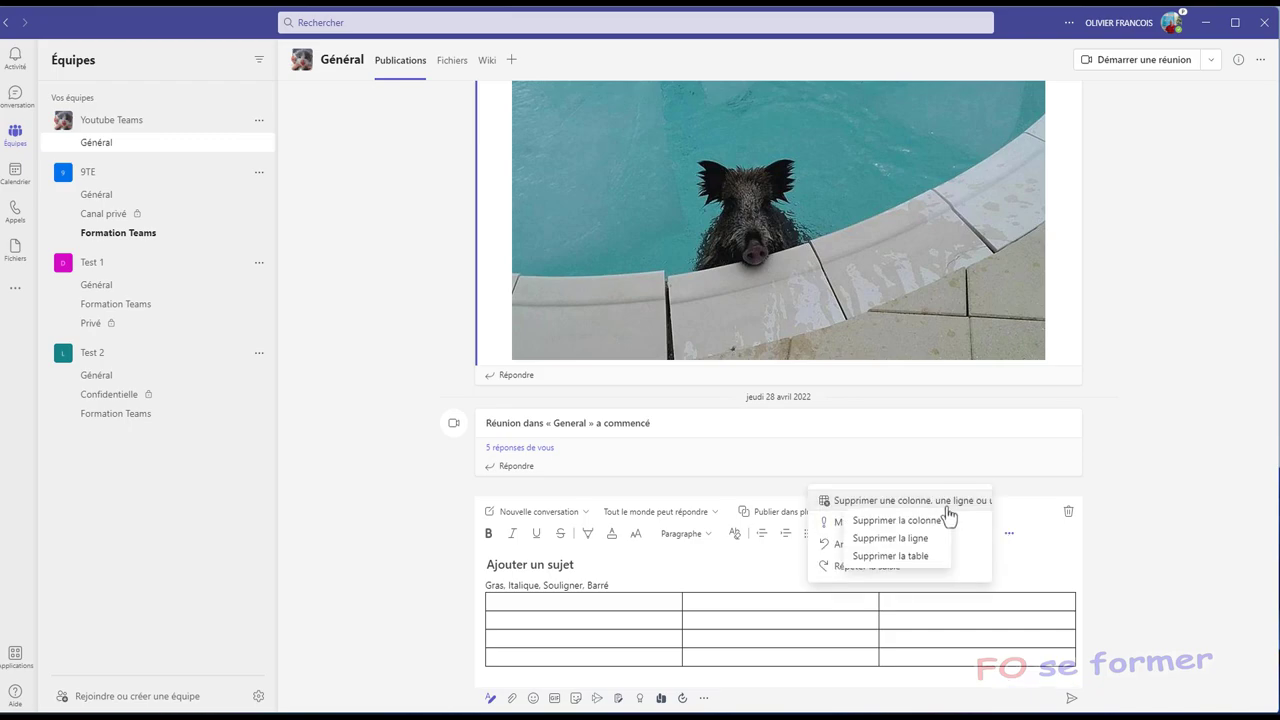
left_click(922, 558)
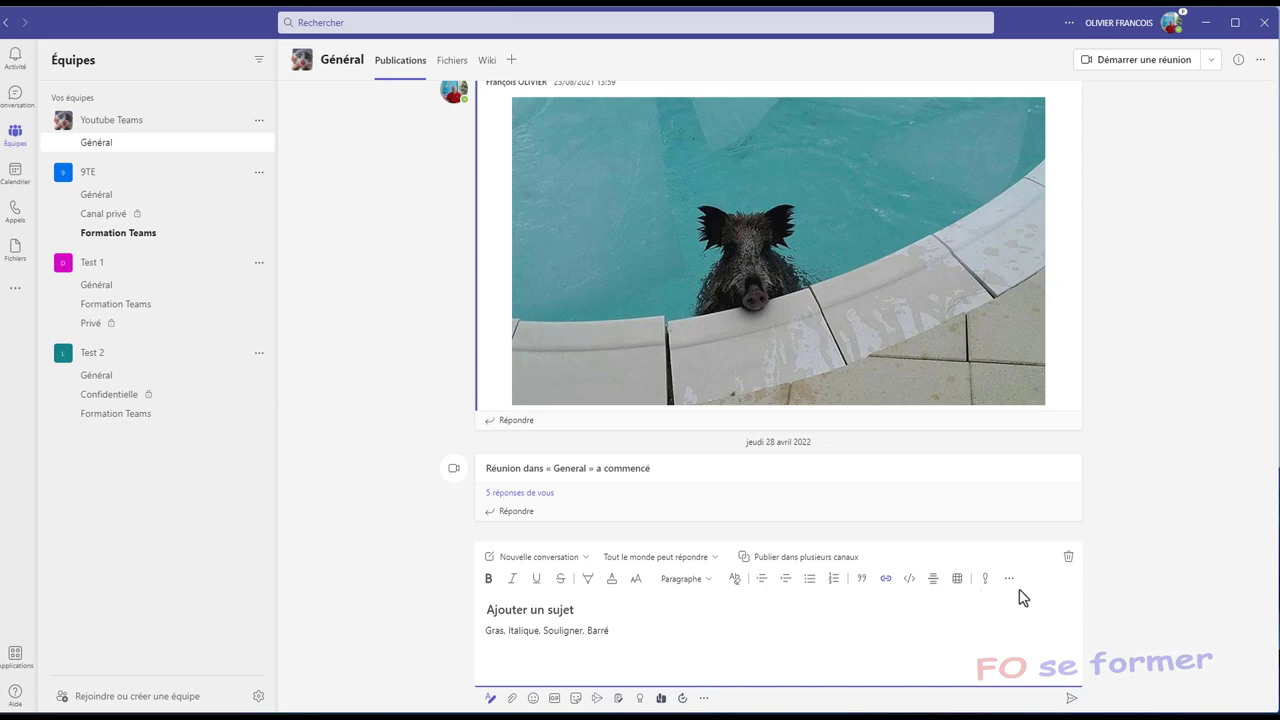
Step: Mark the message as important and view the undo and redo typing options
left_click(987, 582)
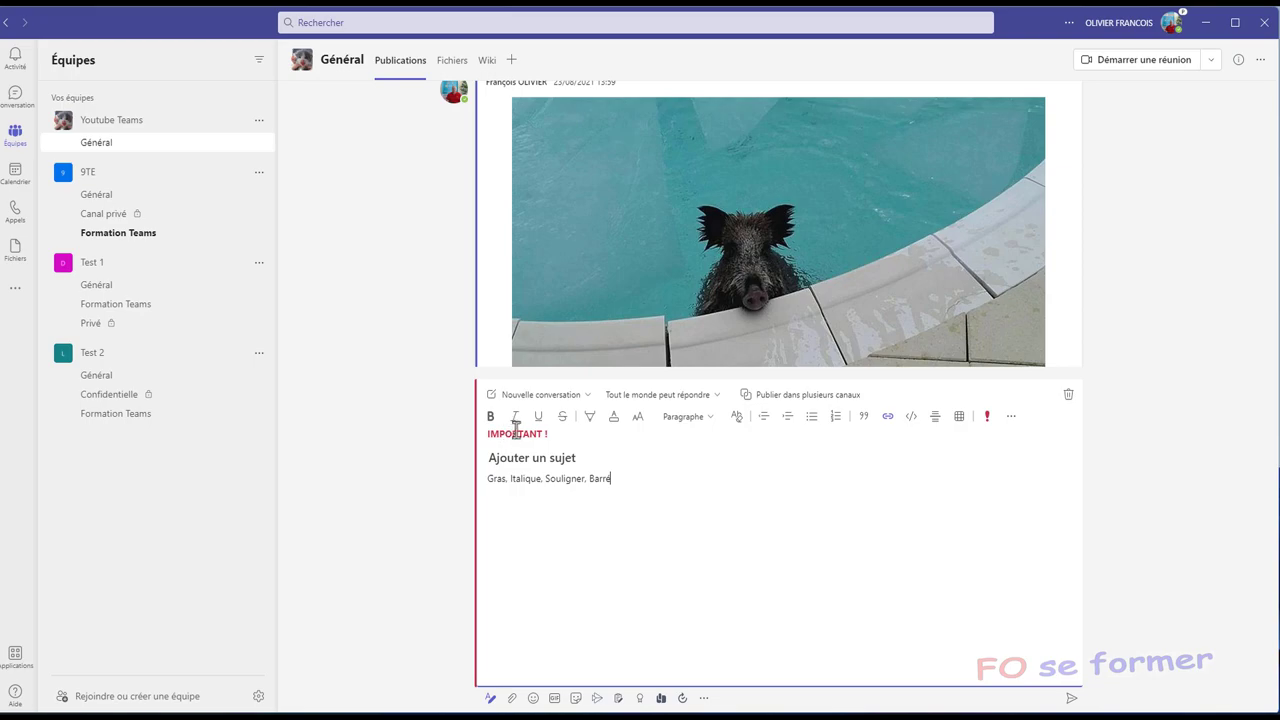
left_click(589, 478)
left_click_drag(560, 574, 697, 532)
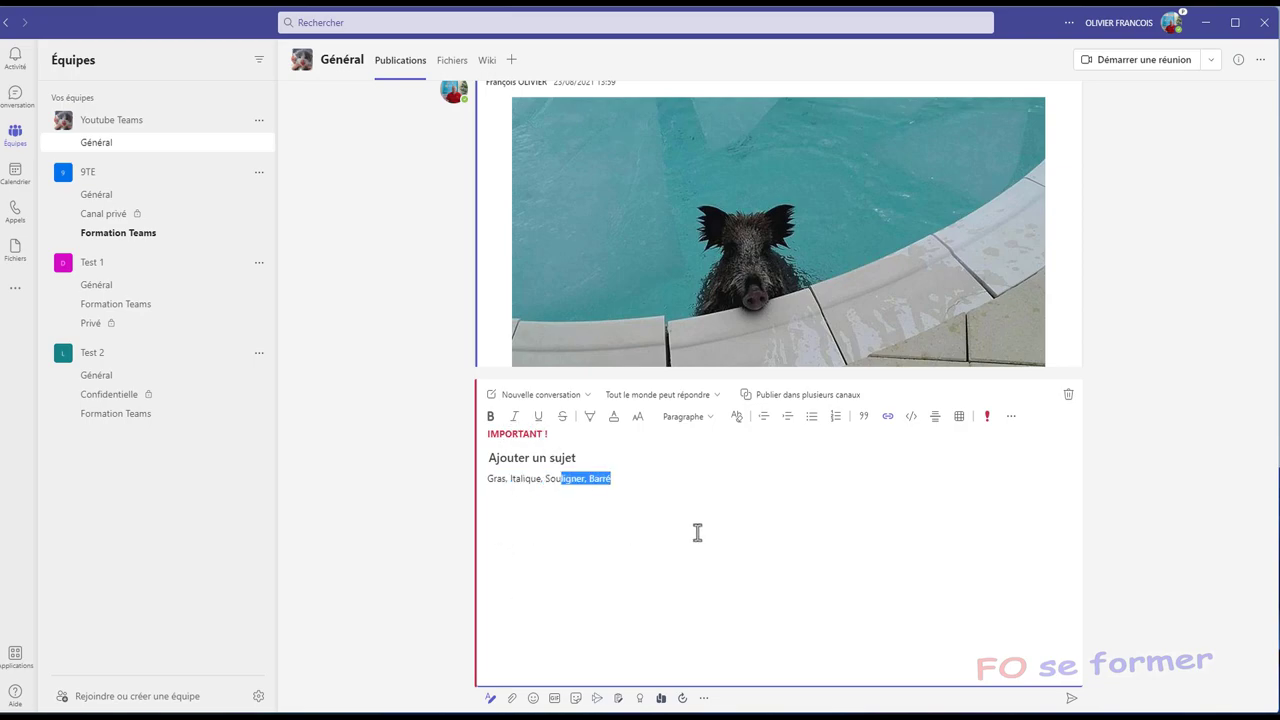
left_click(759, 595)
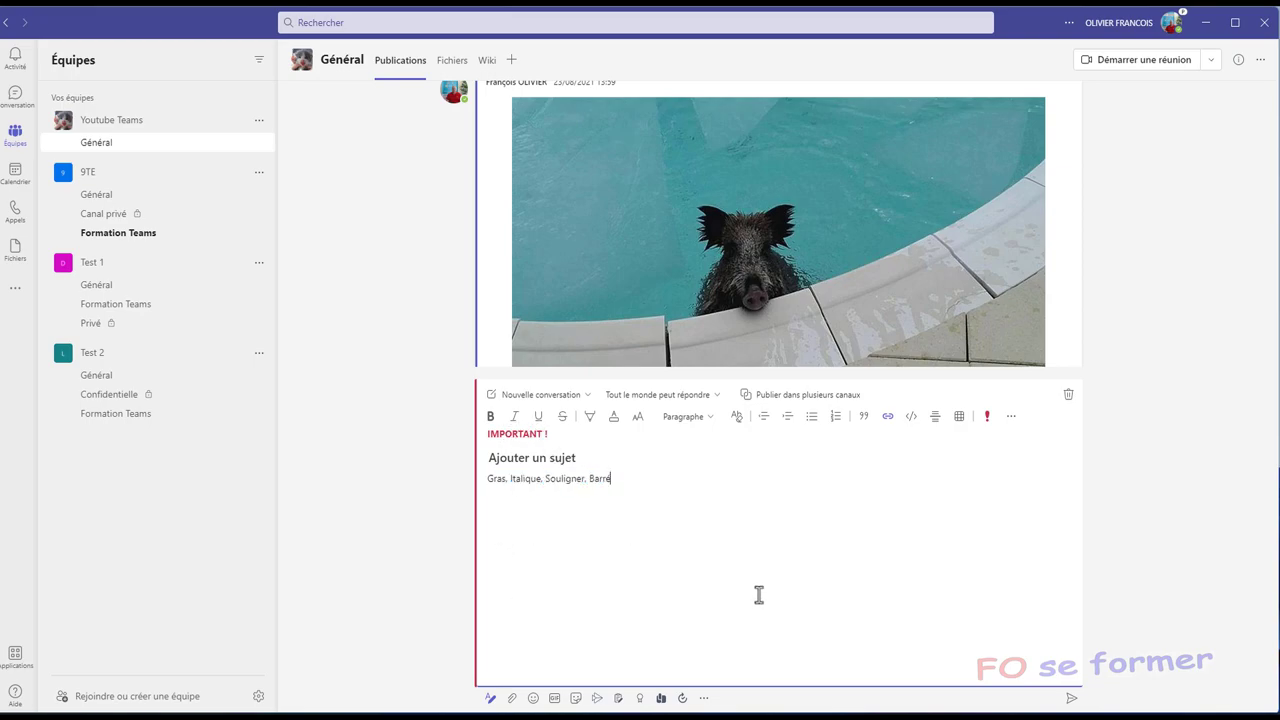
left_click(1012, 421)
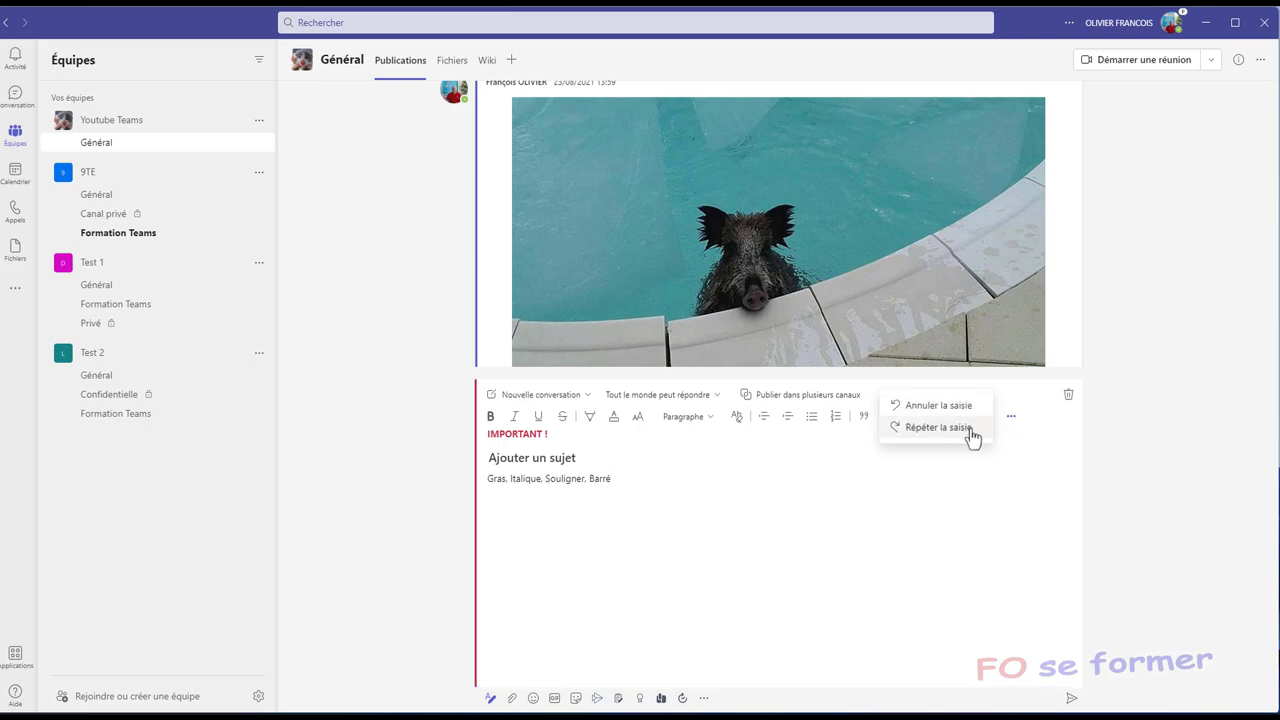
Step: Set the post's subject to "Présentation des fonctions mises en forme" and publish it in the channel
left_click(528, 458)
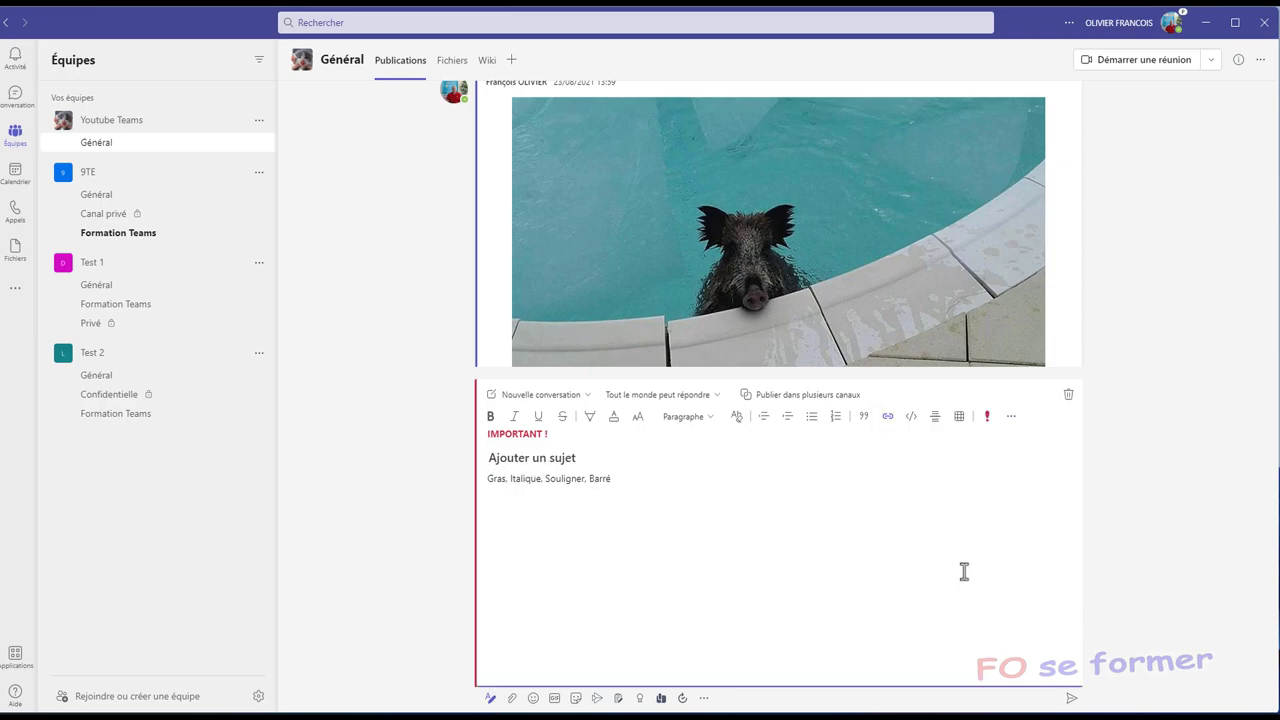
type("Présentation des fonctions")
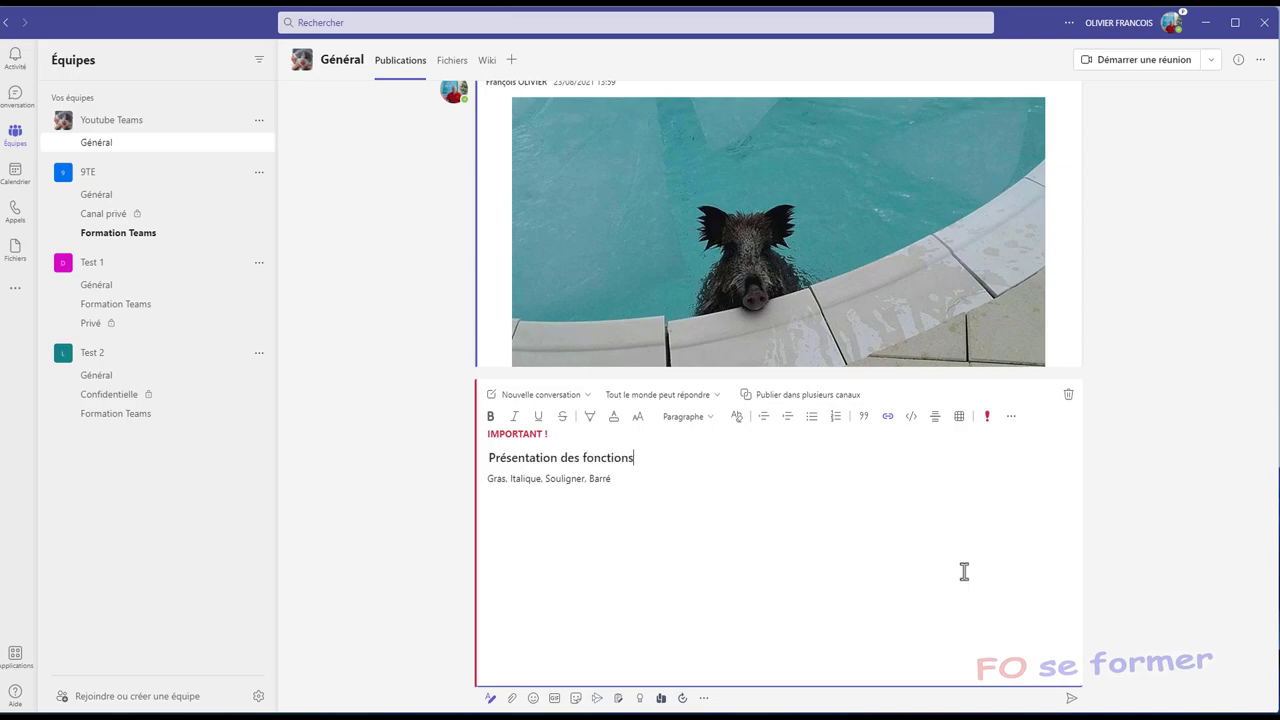
type(" mises en forme")
left_click(1071, 698)
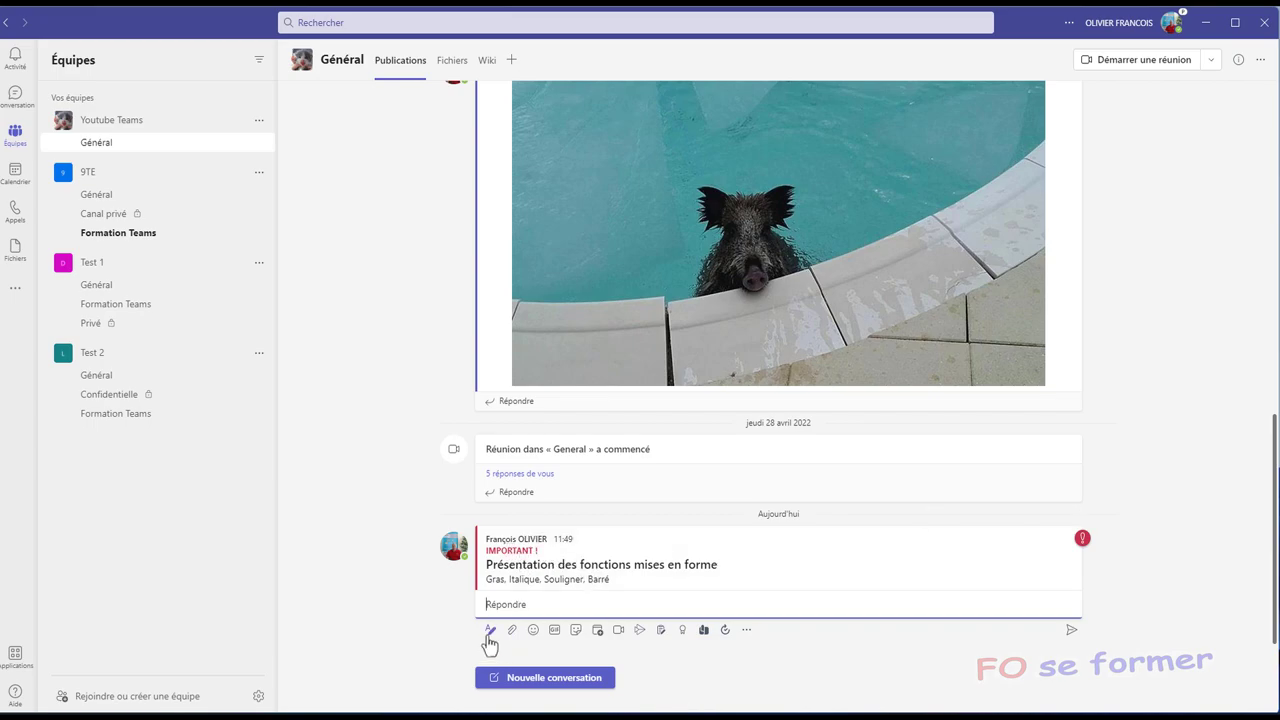
Step: Start a new conversation with the expanded formatting editor and discard the empty draft
left_click(510, 680)
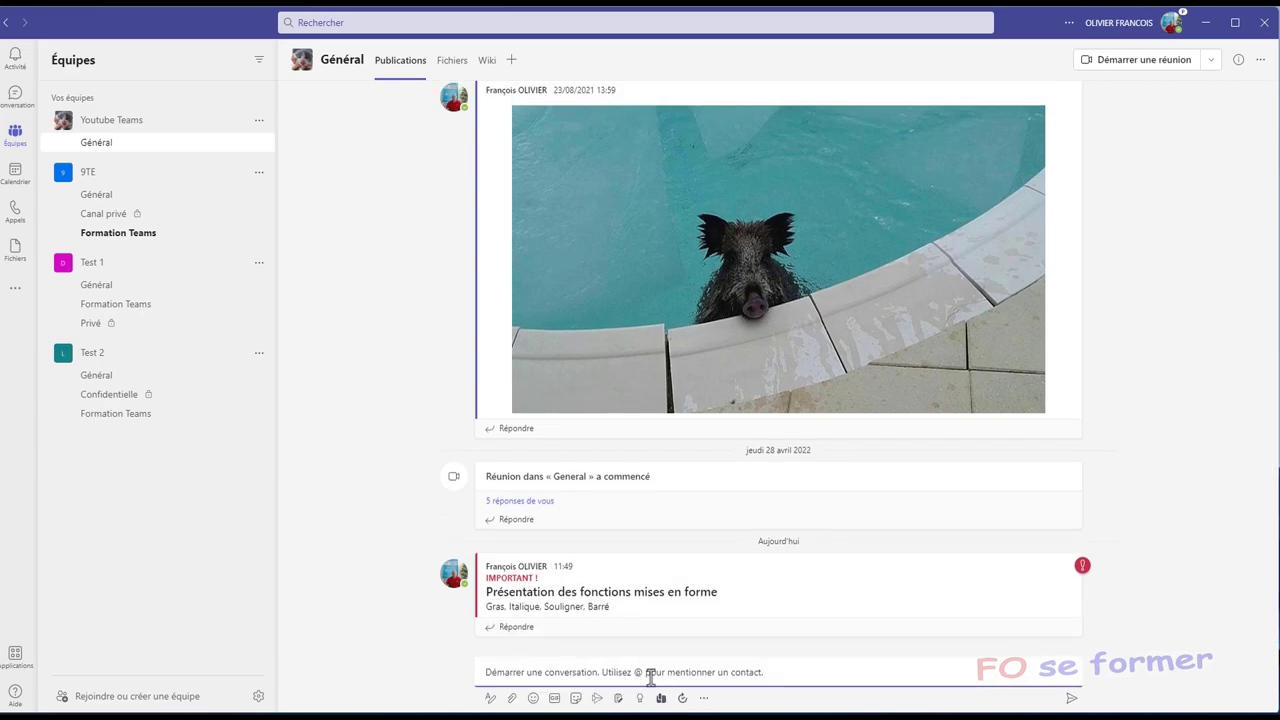
left_click(490, 699)
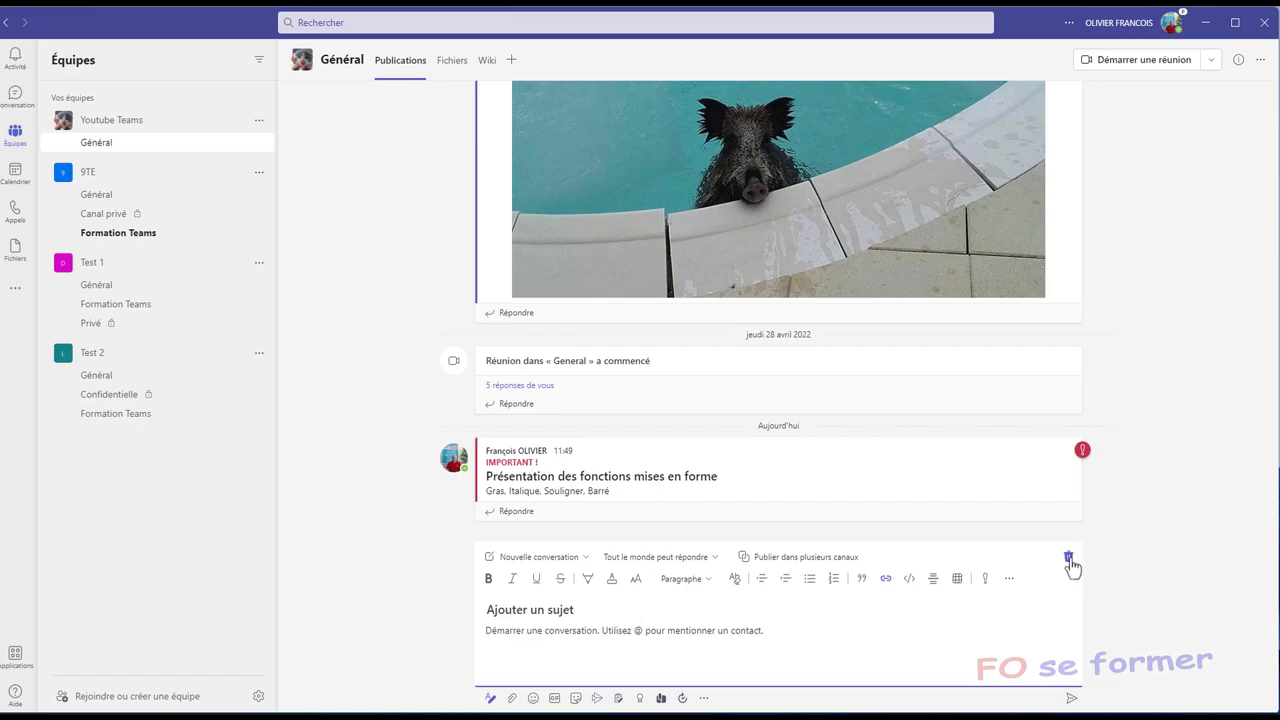
left_click(1068, 557)
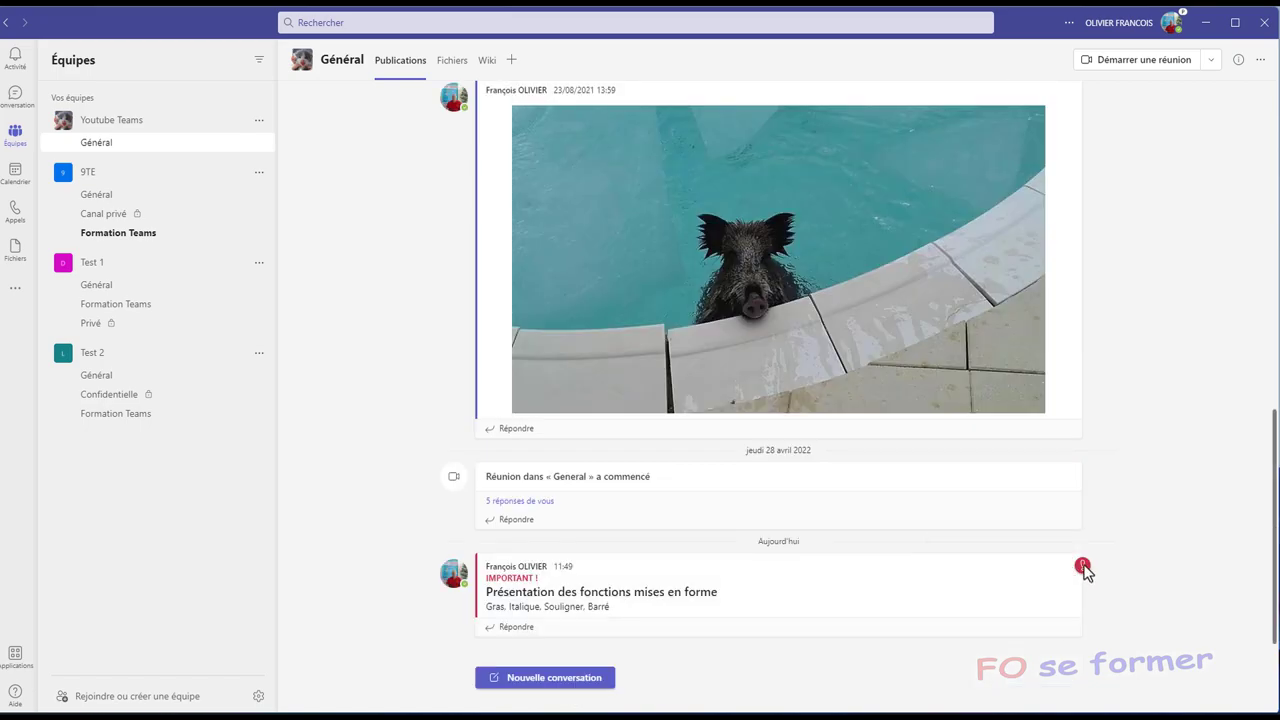